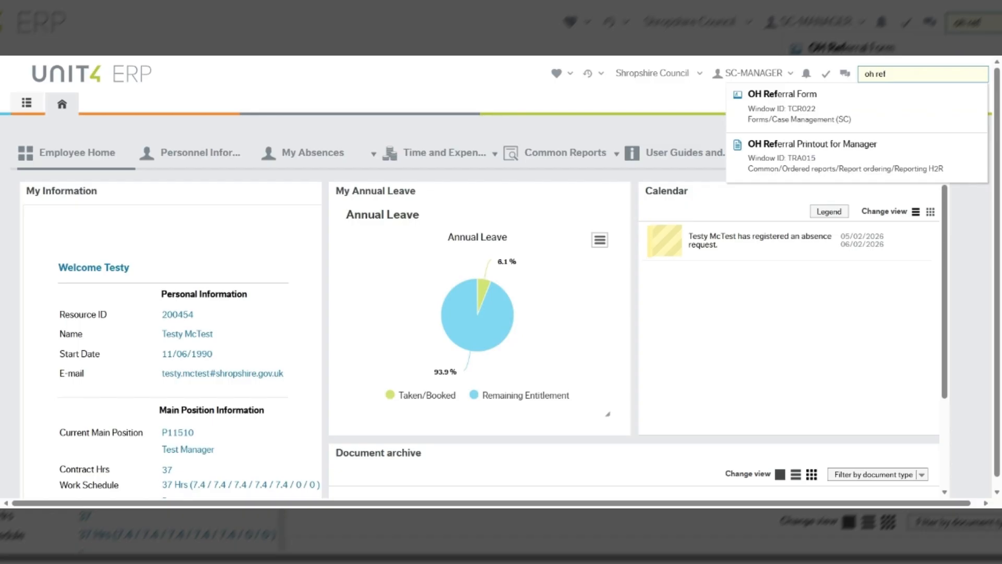
Open the OH Referral Form from search, then reopen it via Forms > Case Management (SC)
click(886, 101)
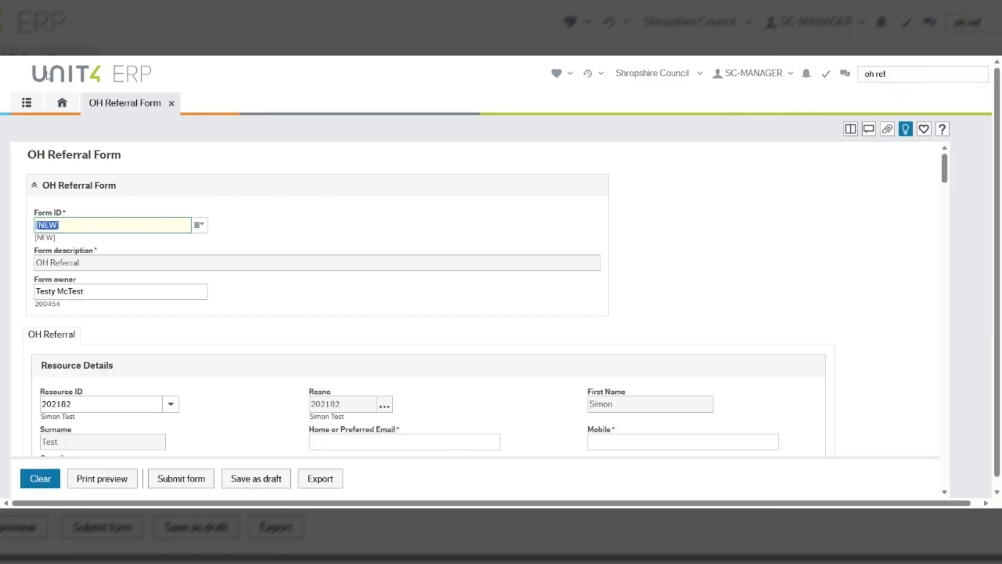
click(28, 104)
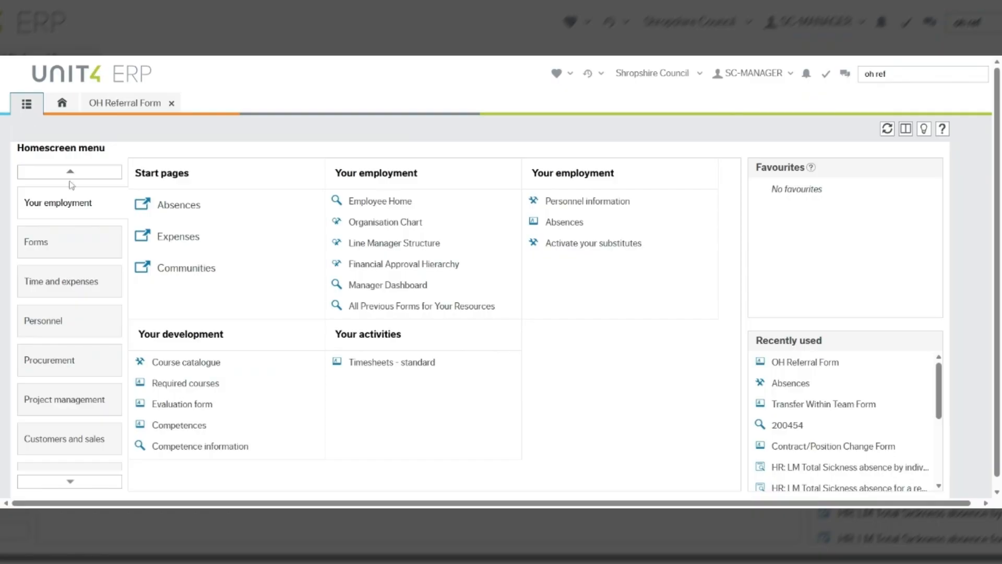
click(65, 246)
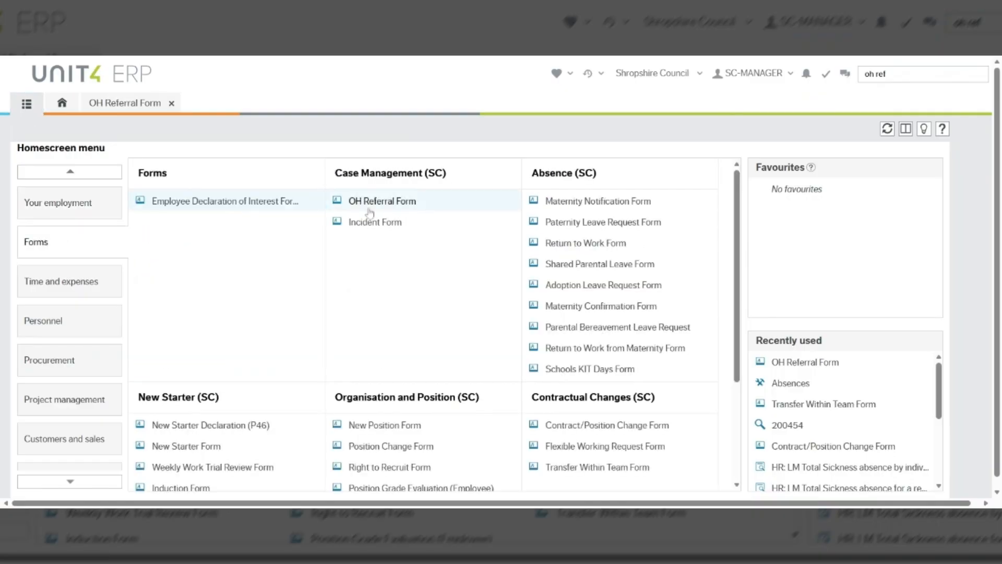
click(371, 203)
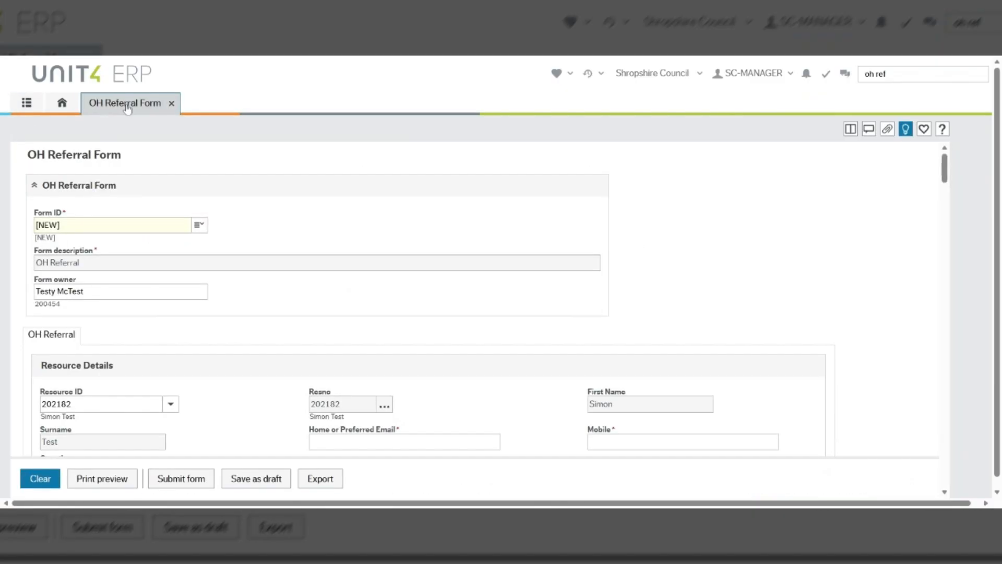
Select the referred employee as Resource ID and enter their home e-mail and mobile number
scroll(183, 340, down, 1)
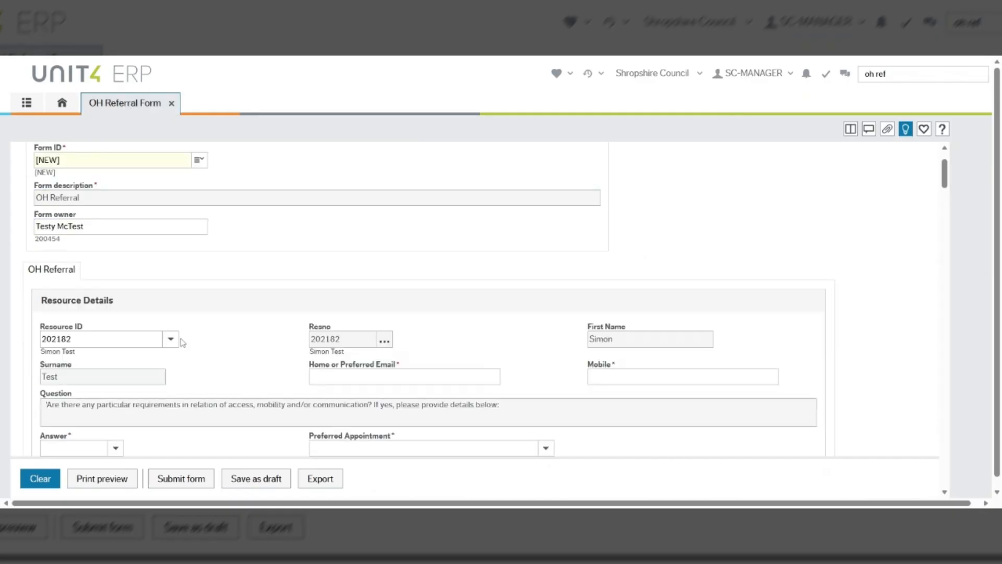
click(171, 339)
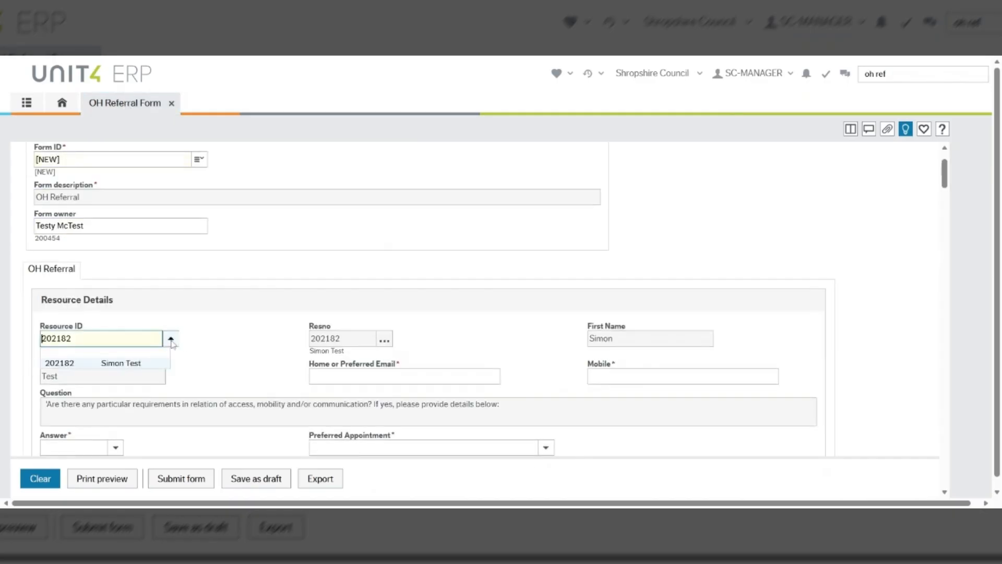
click(151, 364)
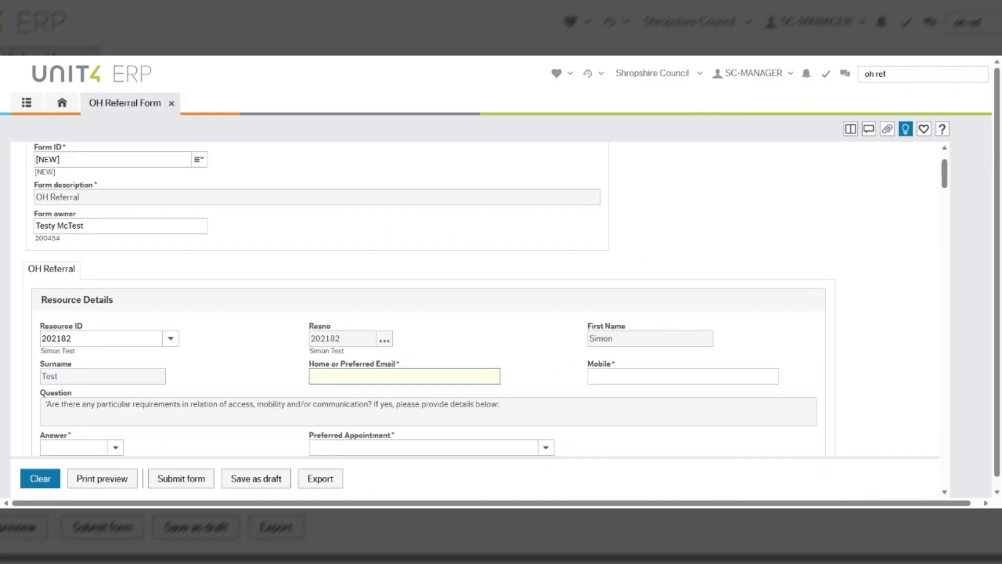
key(Tab)
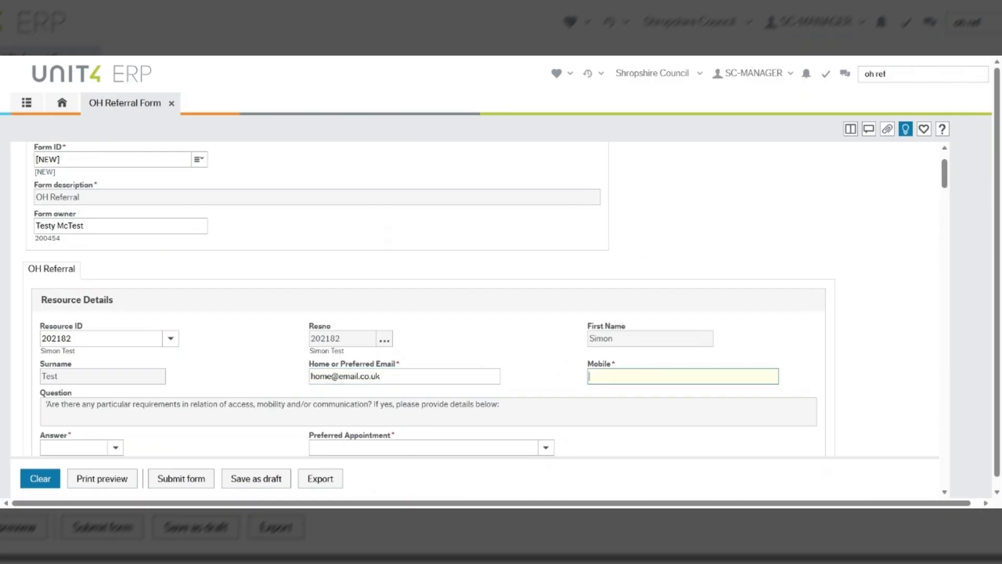
scroll(420, 344, down, 1)
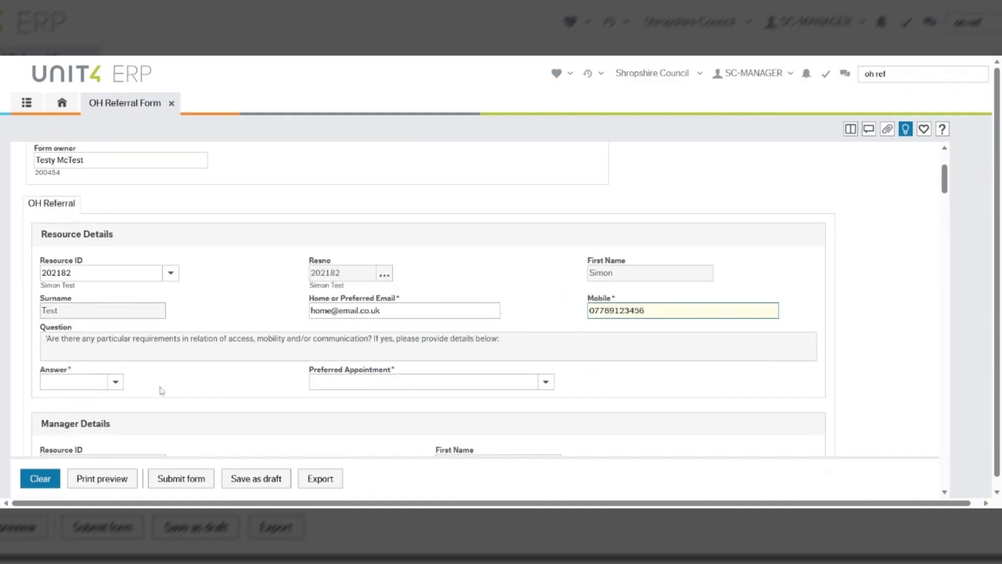
Answer No to the access question
click(118, 384)
click(118, 384)
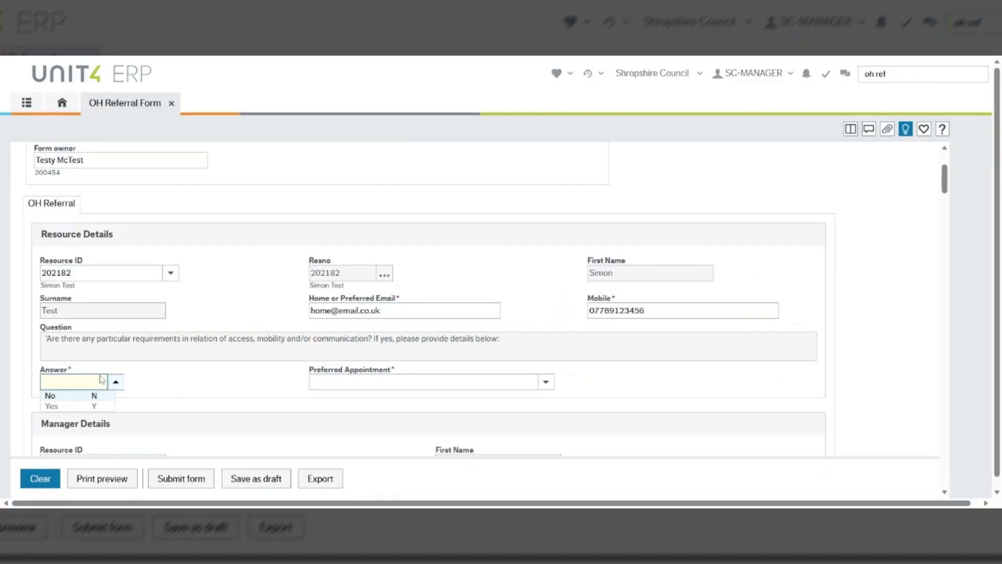
click(50, 396)
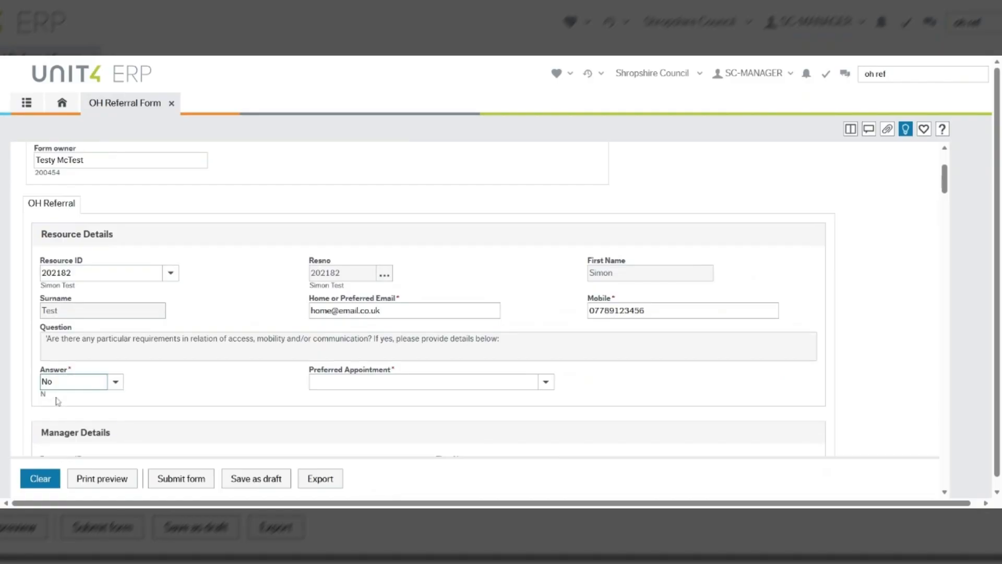
Choose Video call as the preferred appointment and enter 'Add details here' as the reason
click(547, 386)
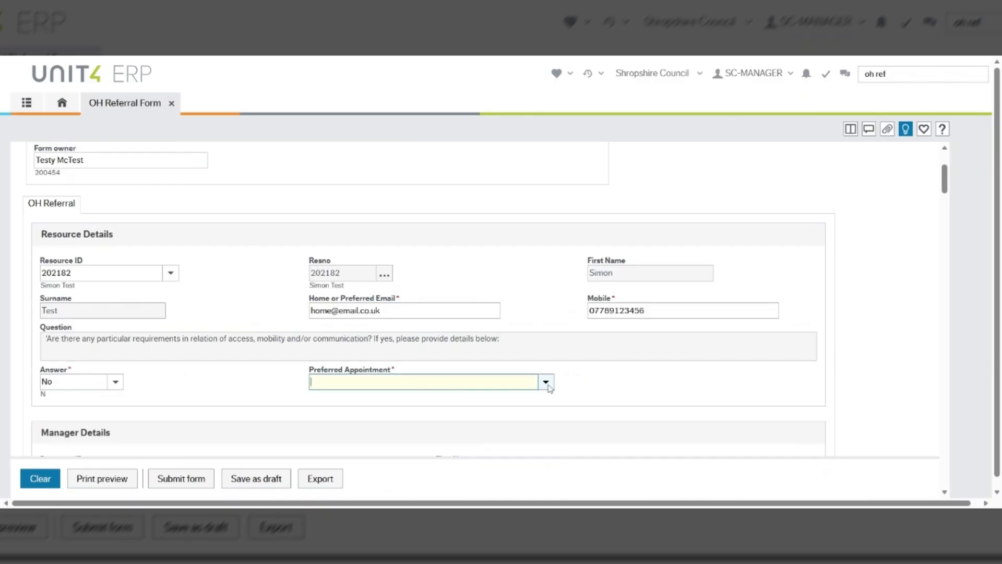
click(546, 383)
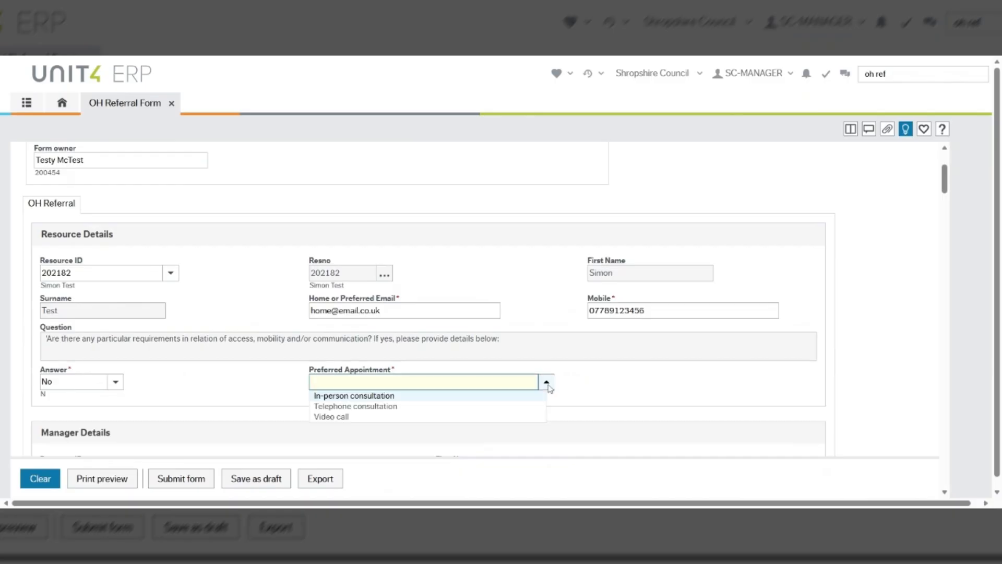
click(359, 420)
scroll(358, 423, down, 1)
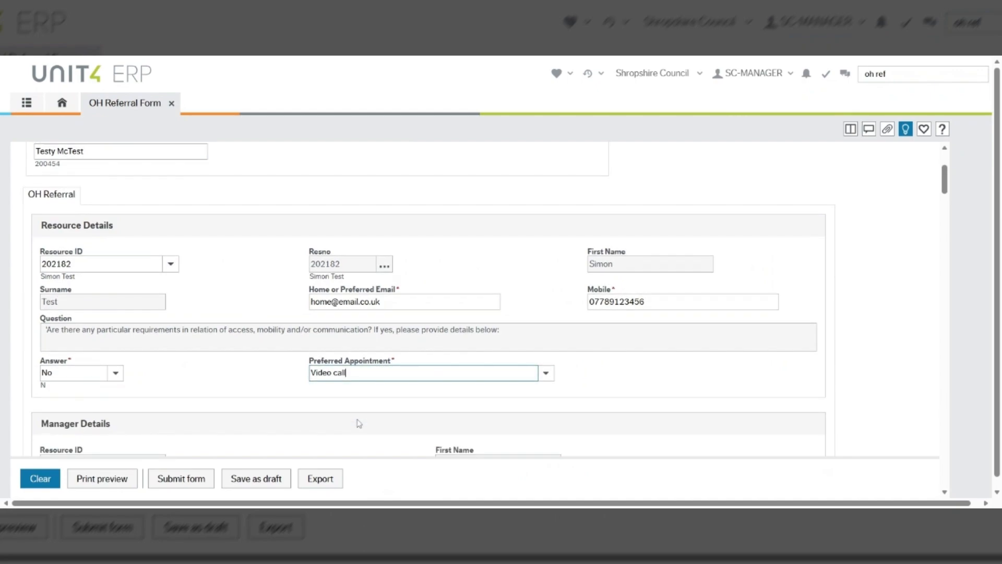
scroll(358, 423, down, 3)
click(359, 422)
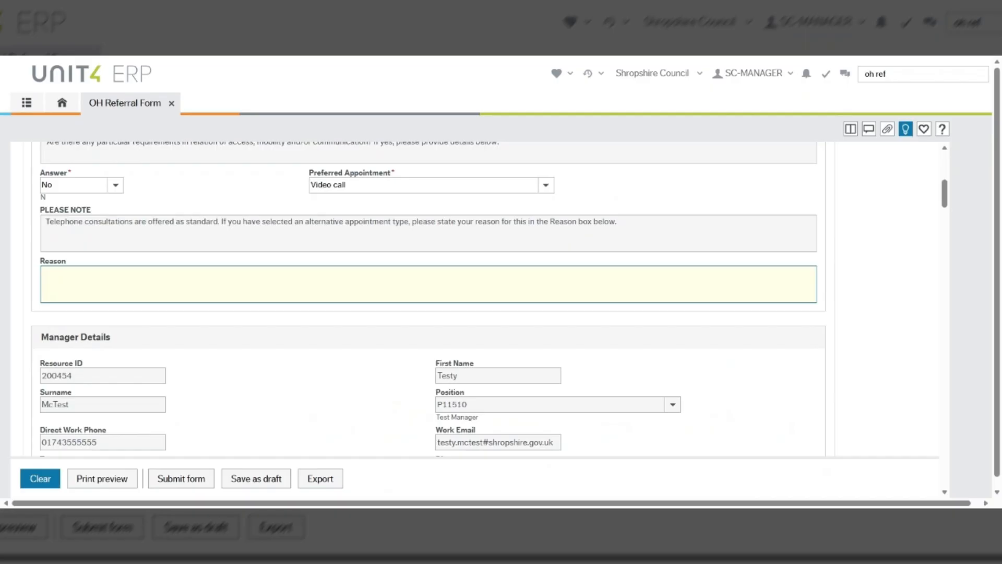
text(Add details here)
scroll(414, 310, down, 2)
scroll(413, 310, down, 1)
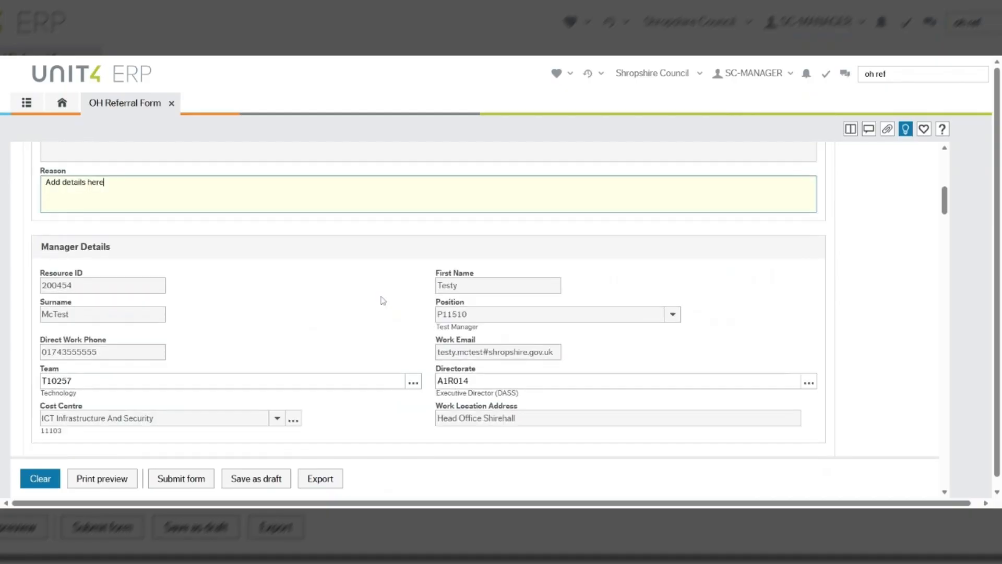
scroll(383, 301, down, 3)
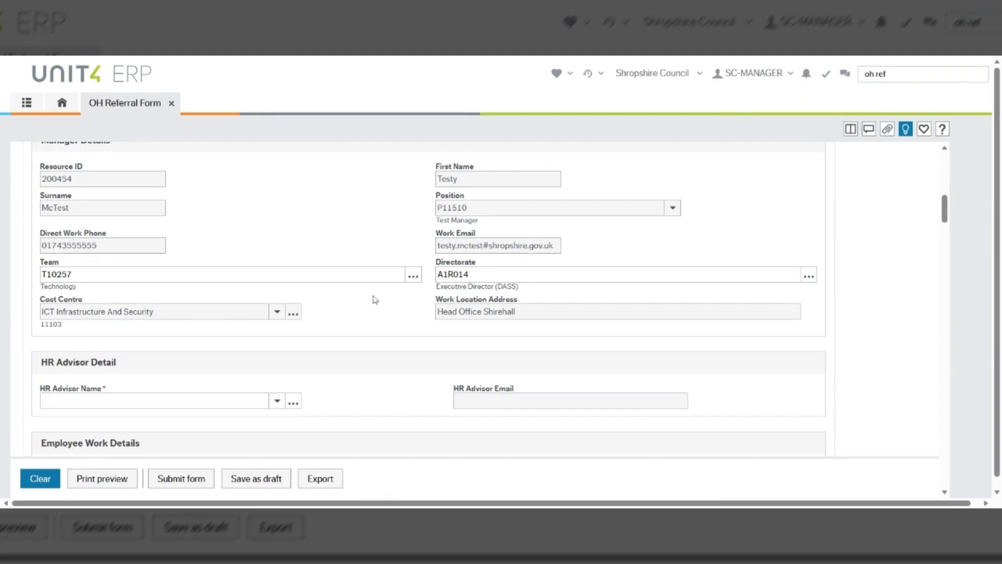
scroll(386, 306, down, 3)
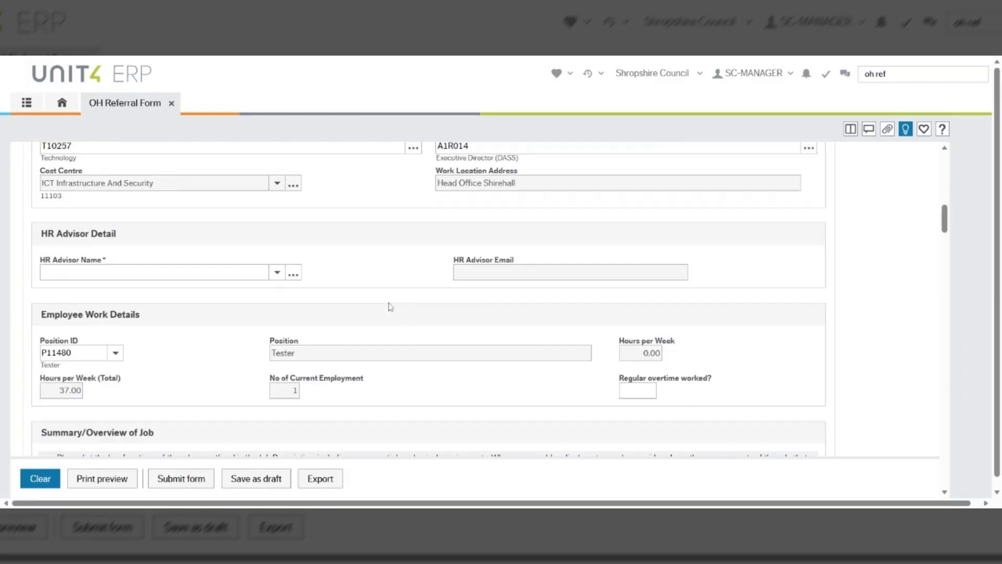
scroll(390, 306, down, 2)
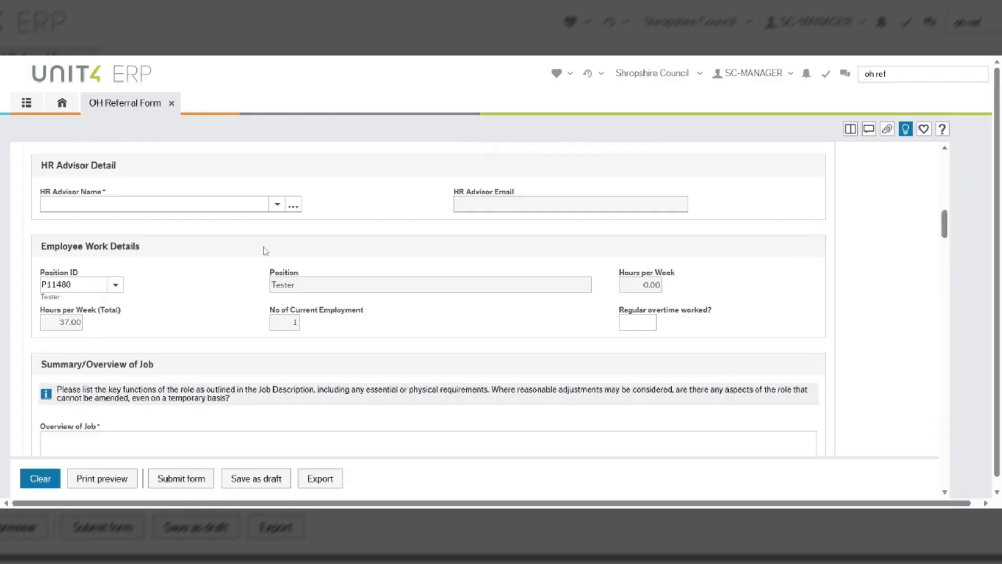
Choose the HR advisor and confirm Position ID P11480 Tester
click(277, 205)
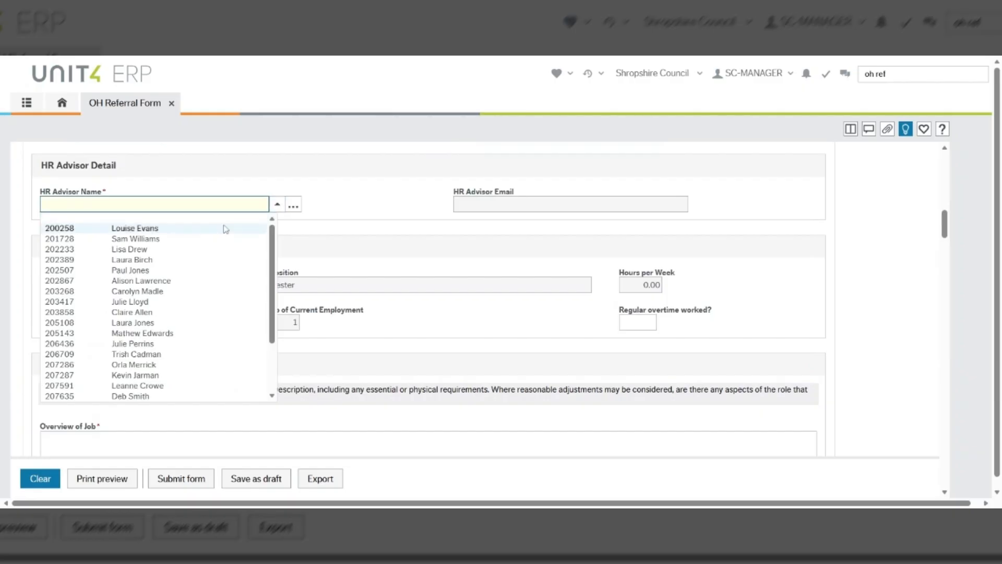
click(192, 396)
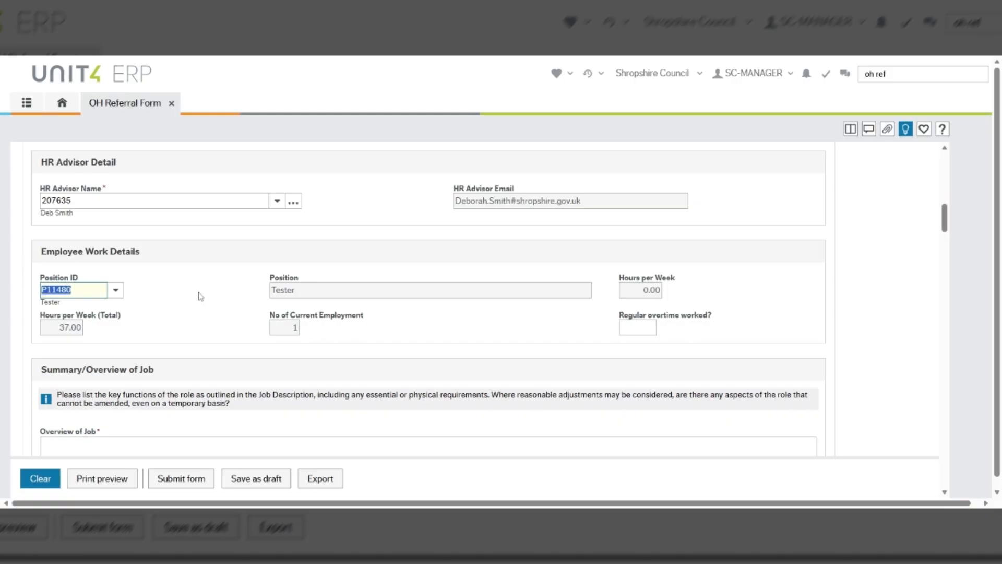
click(117, 295)
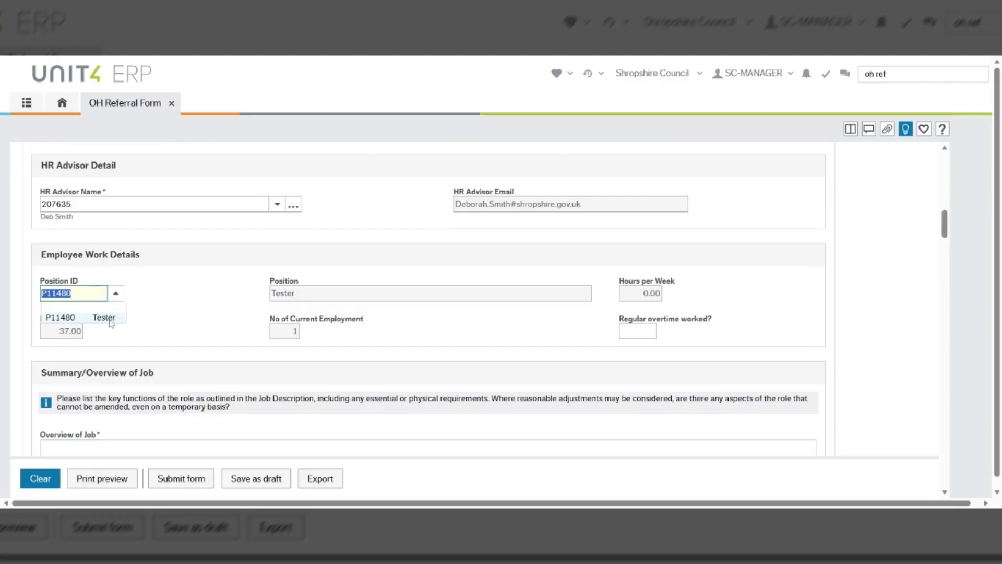
click(108, 318)
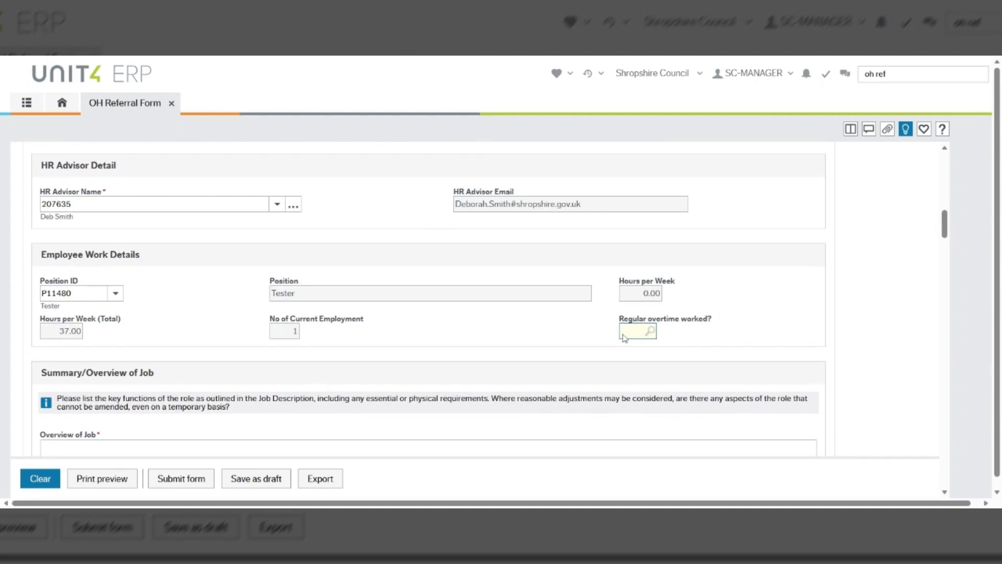
Record regular overtime as No and enter 'Add details here' as the job overview
text(No)
key(Tab)
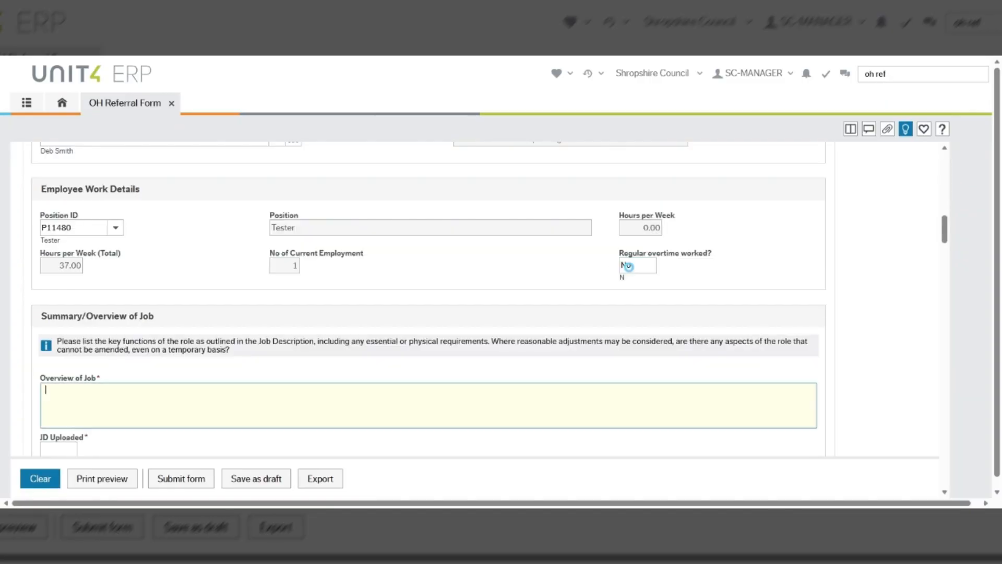
text(Details here)
key(BackSpace)
text(Add d)
scroll(66, 389, down, 1)
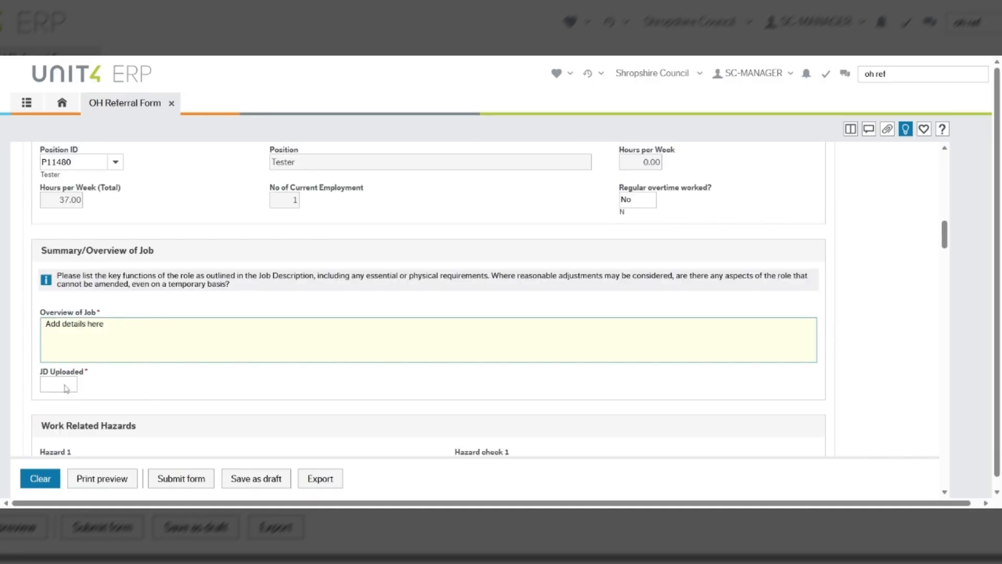
Set JD Uploaded to Yes
click(66, 388)
text(Yes)
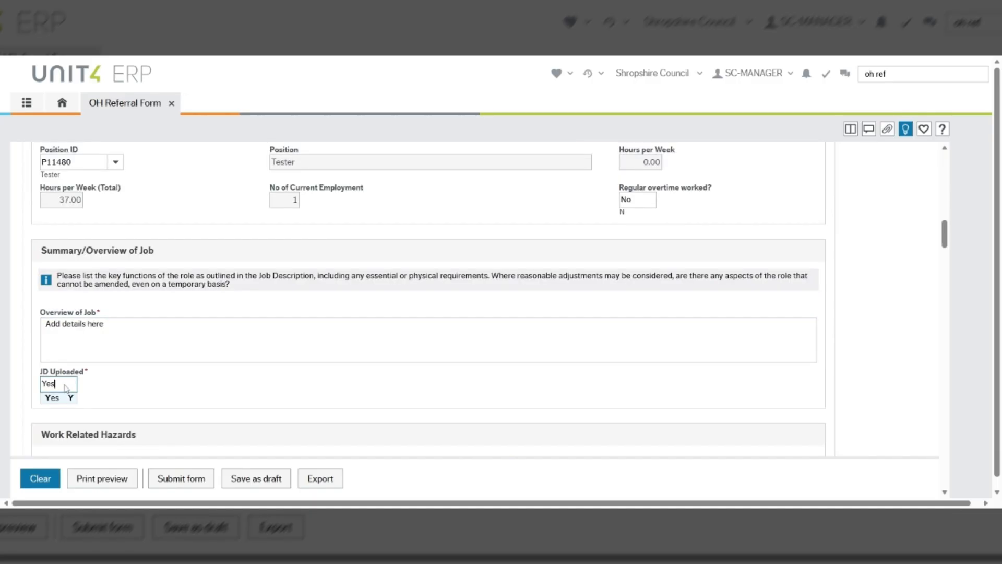
key(Tab)
scroll(134, 381, down, 2)
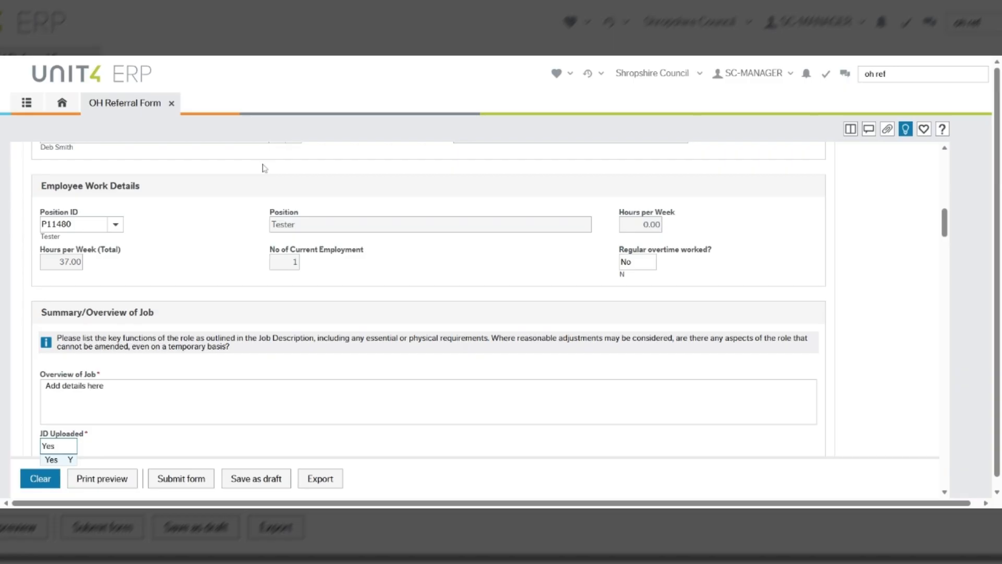
scroll(135, 382, down, 3)
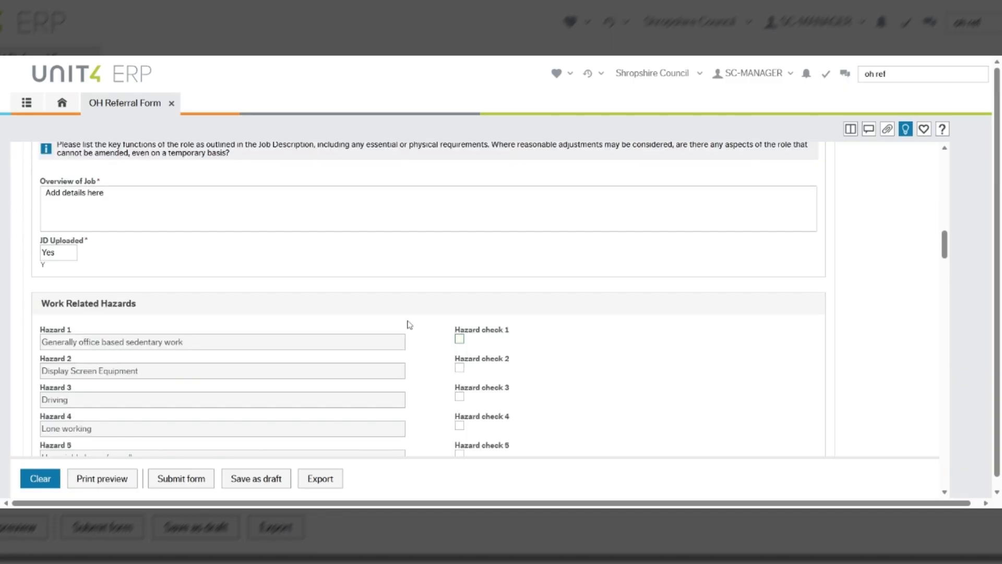
Tick the hazard checks for sedentary office work and Display Screen Equipment
scroll(418, 325, down, 1)
scroll(430, 324, down, 1)
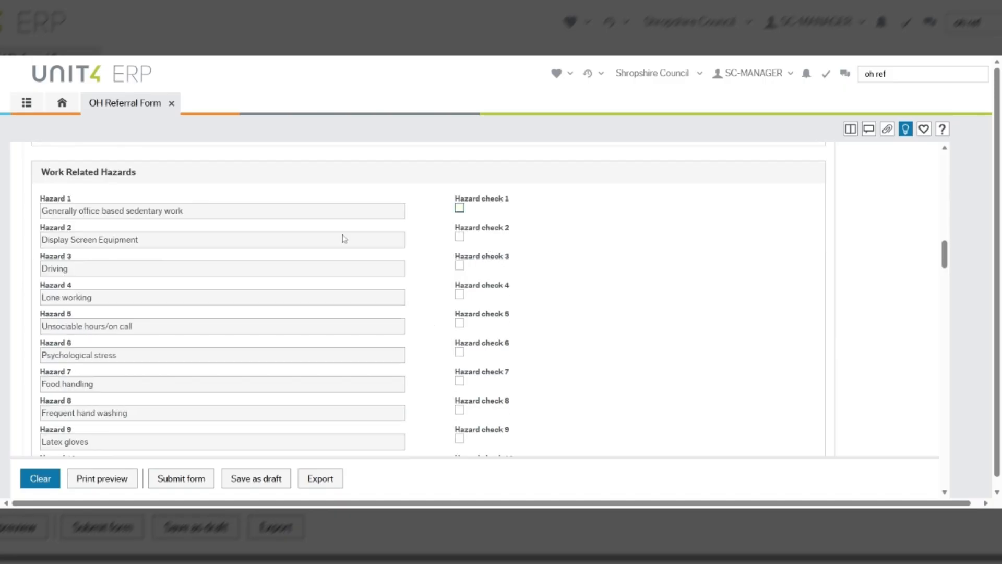
click(460, 209)
click(459, 237)
Append '- Add more details here if needed' to the Other Details hazard text
scroll(462, 365, down, 6)
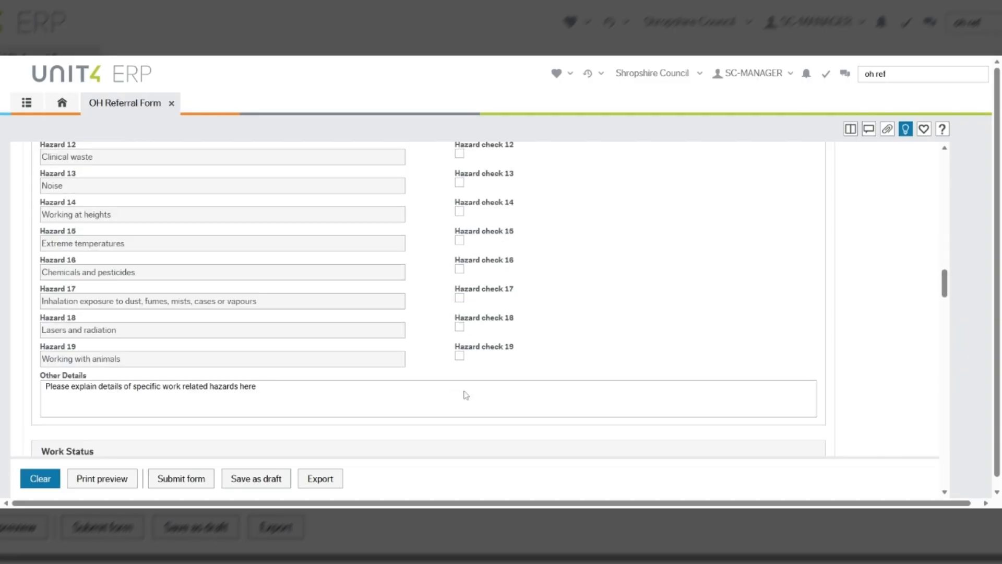
click(466, 395)
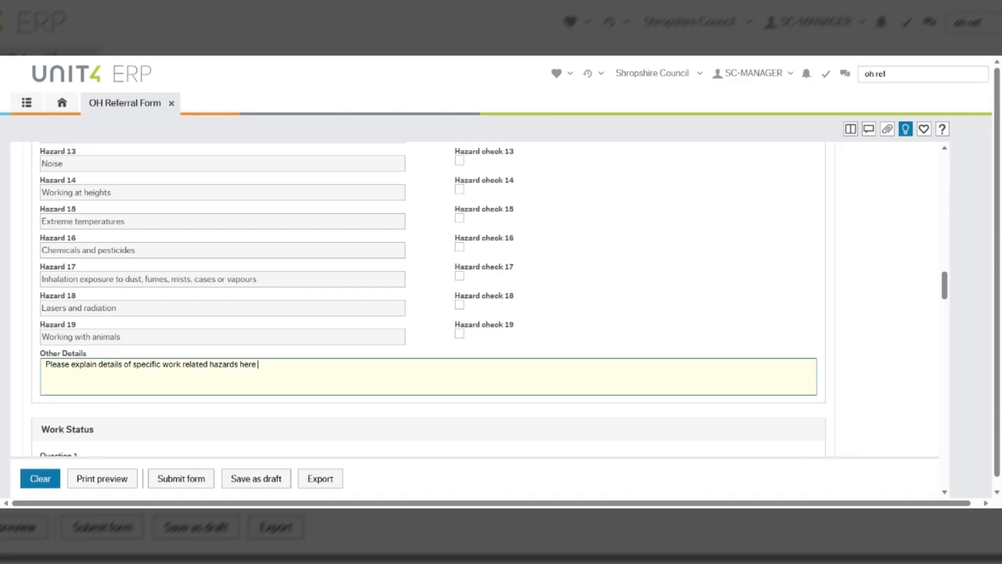
text(- Add more details here if needed)
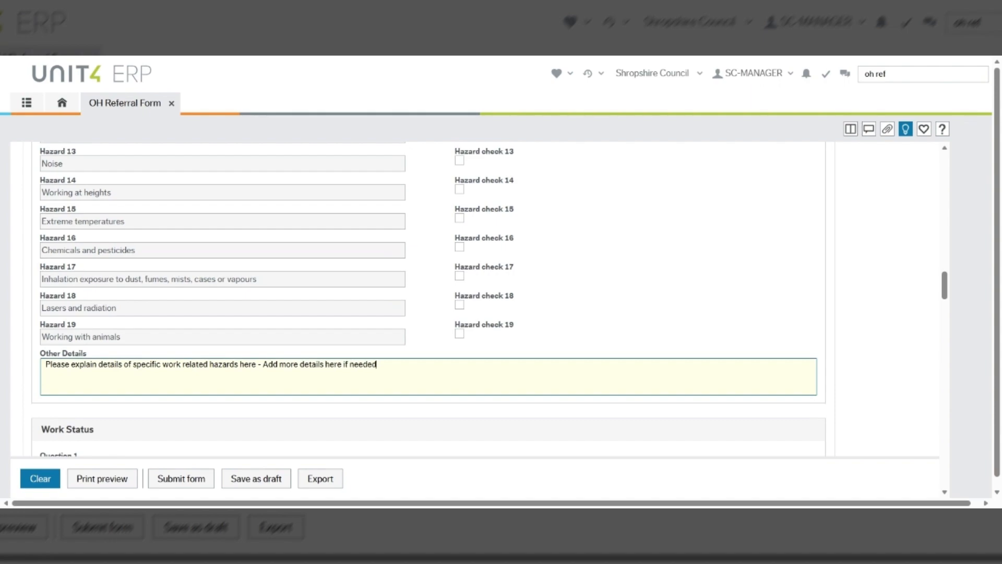
scroll(345, 359, down, 1)
scroll(313, 324, down, 2)
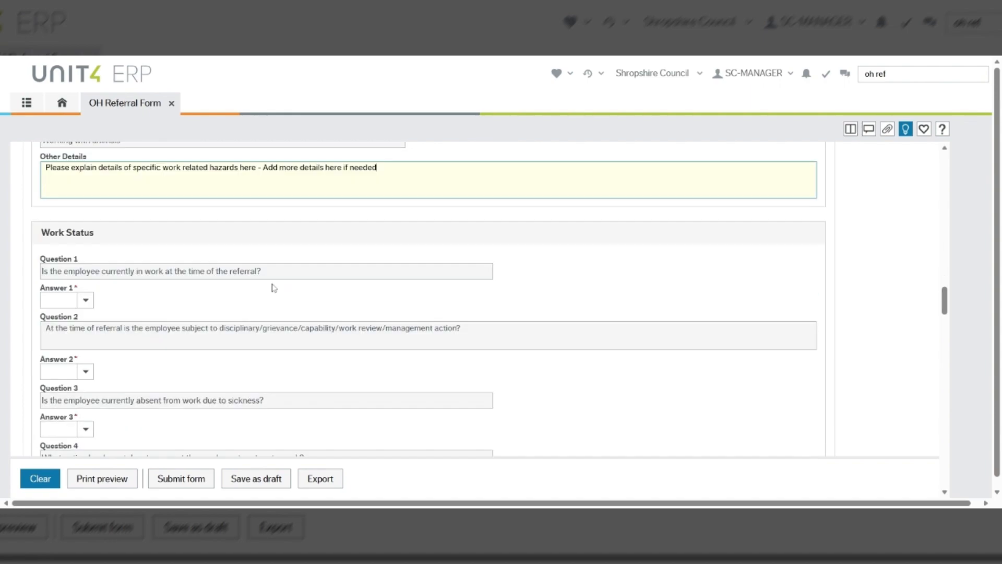
Answer No to currently in work and set start of current absence to 12/01/2026
click(87, 301)
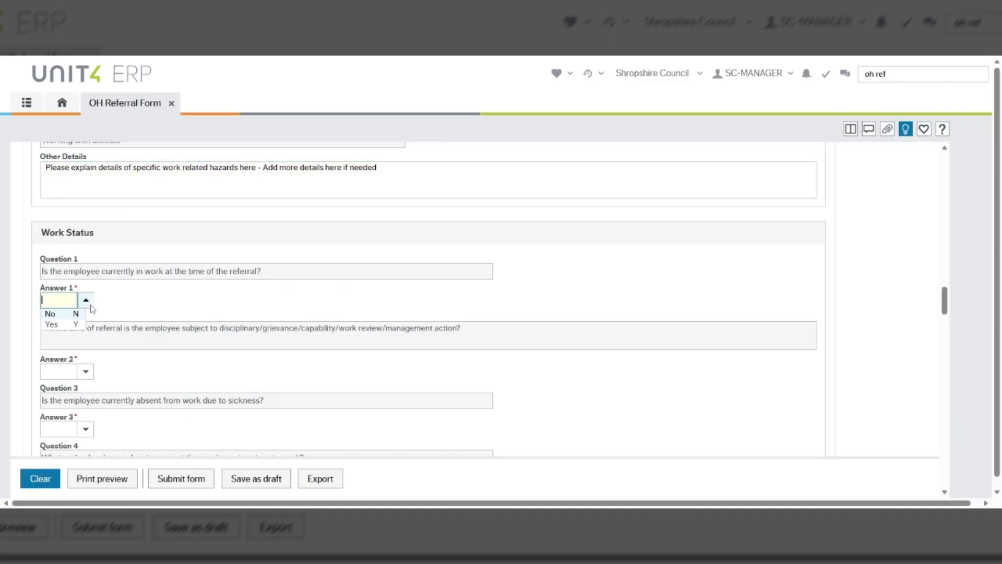
click(65, 315)
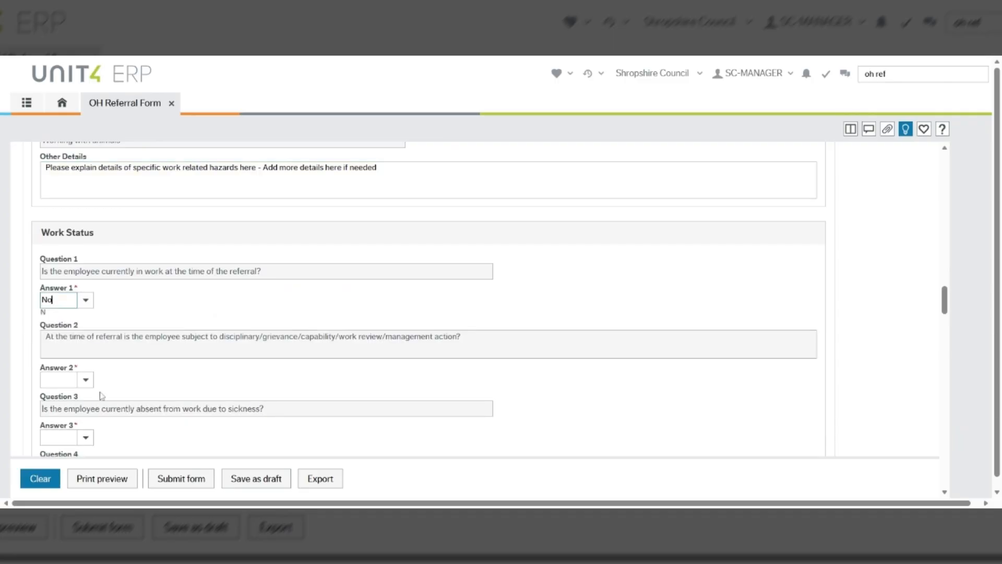
click(58, 408)
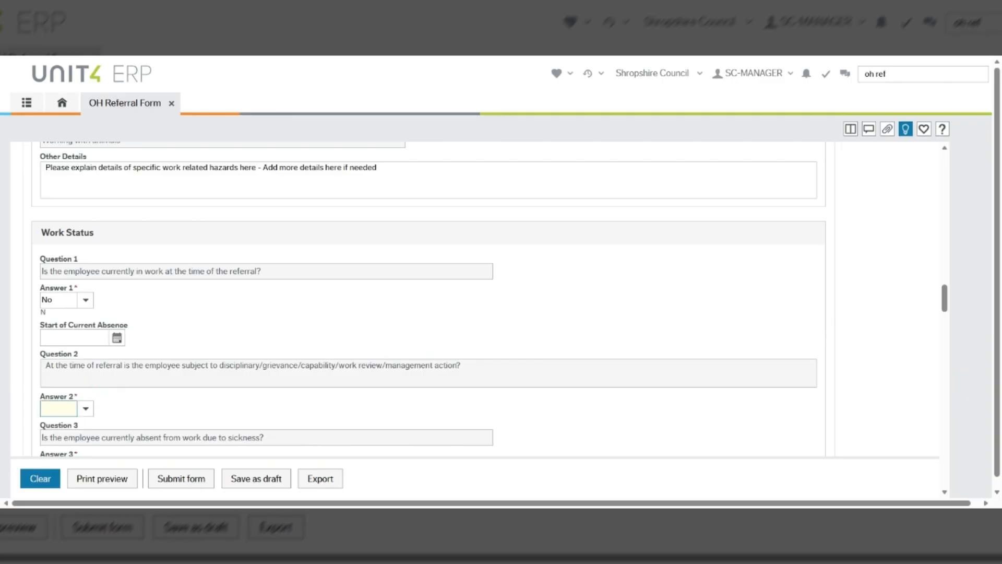
click(117, 339)
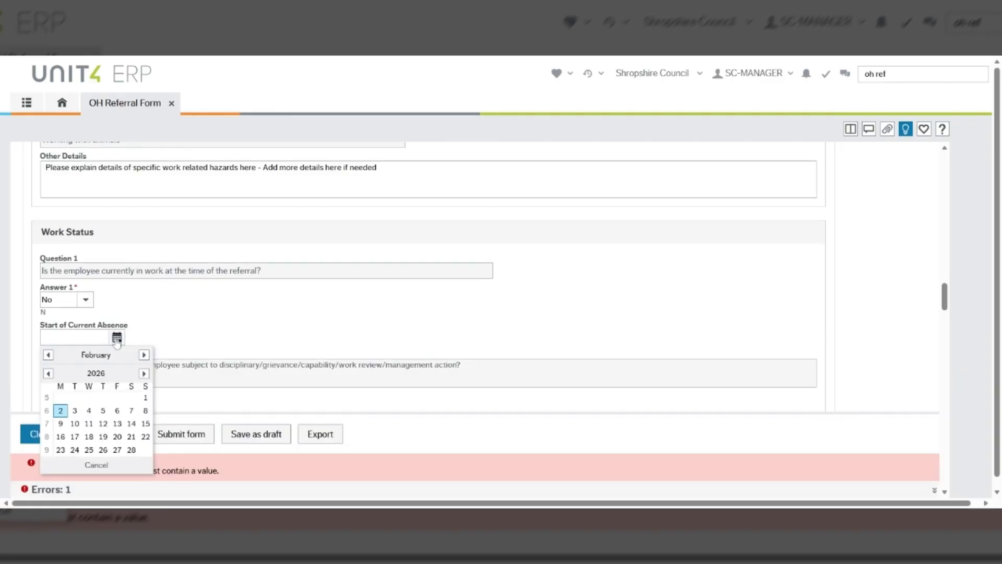
click(48, 356)
click(61, 424)
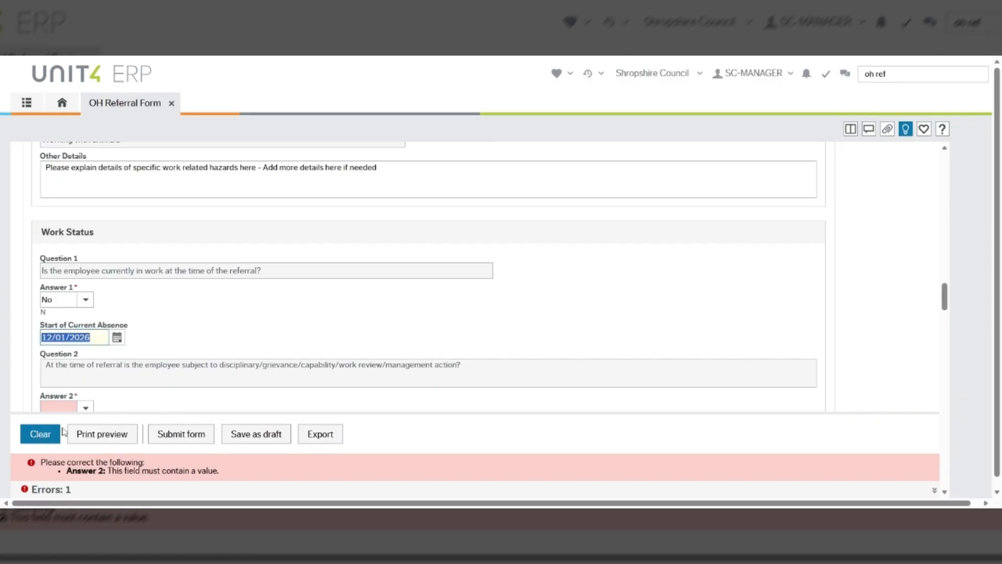
scroll(166, 373, down, 1)
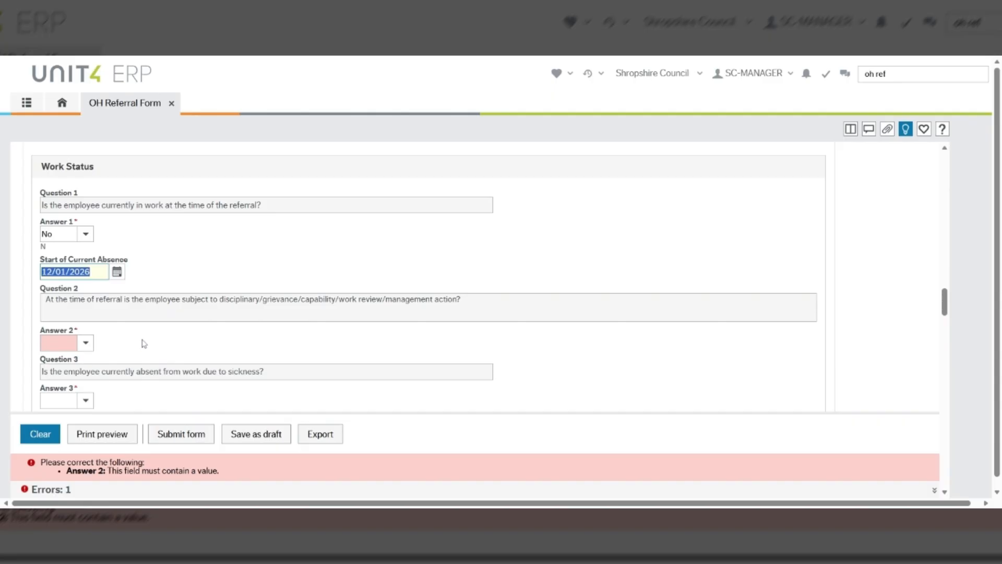
Answer No to the disciplinary question and Yes to absent due to sickness
click(86, 343)
click(62, 357)
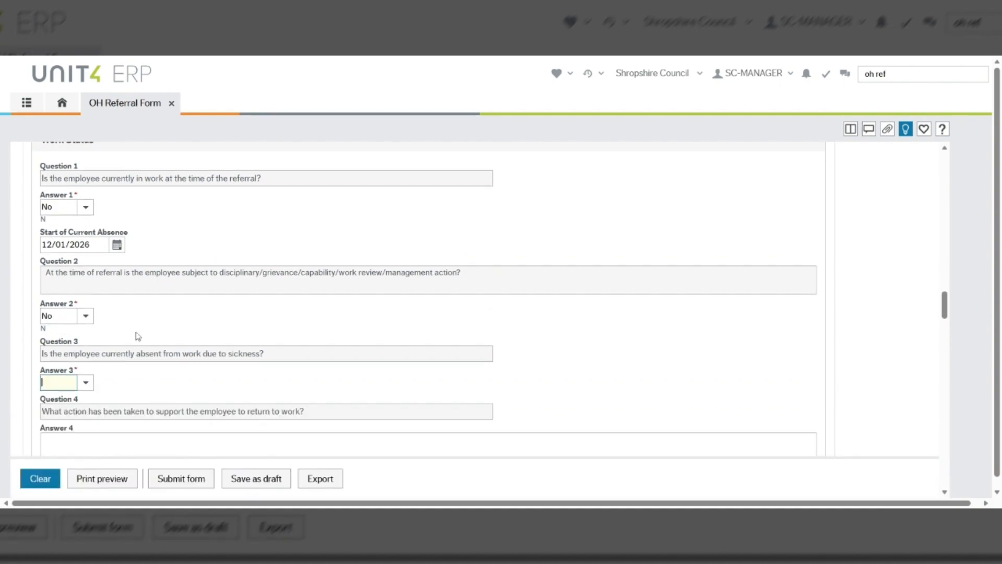
scroll(138, 336, down, 1)
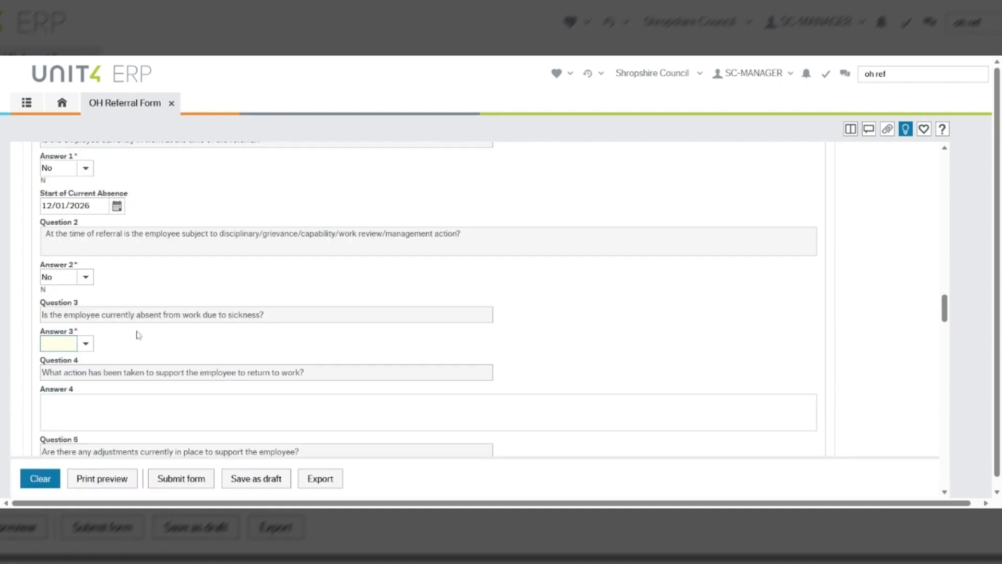
text(Yes)
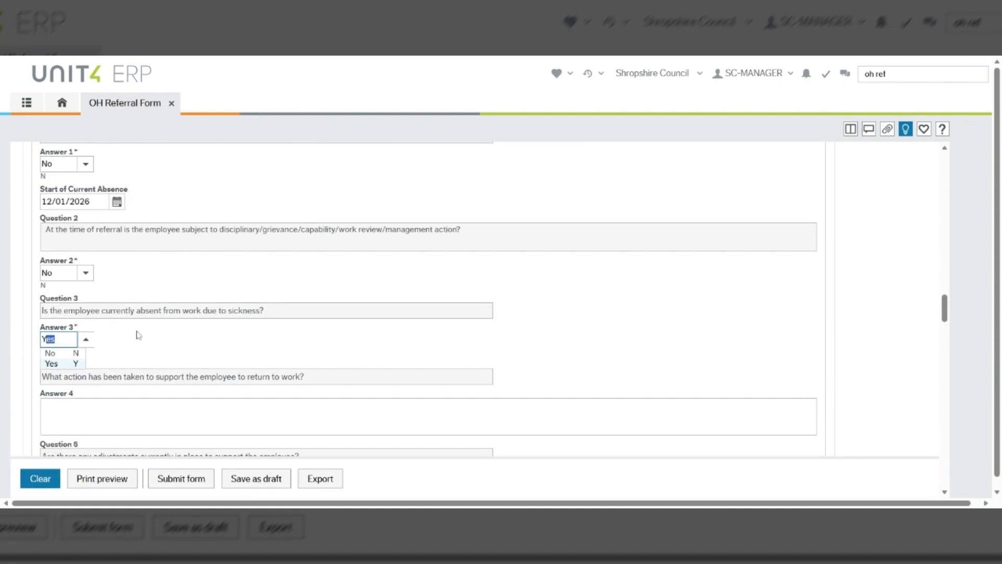
key(Tab)
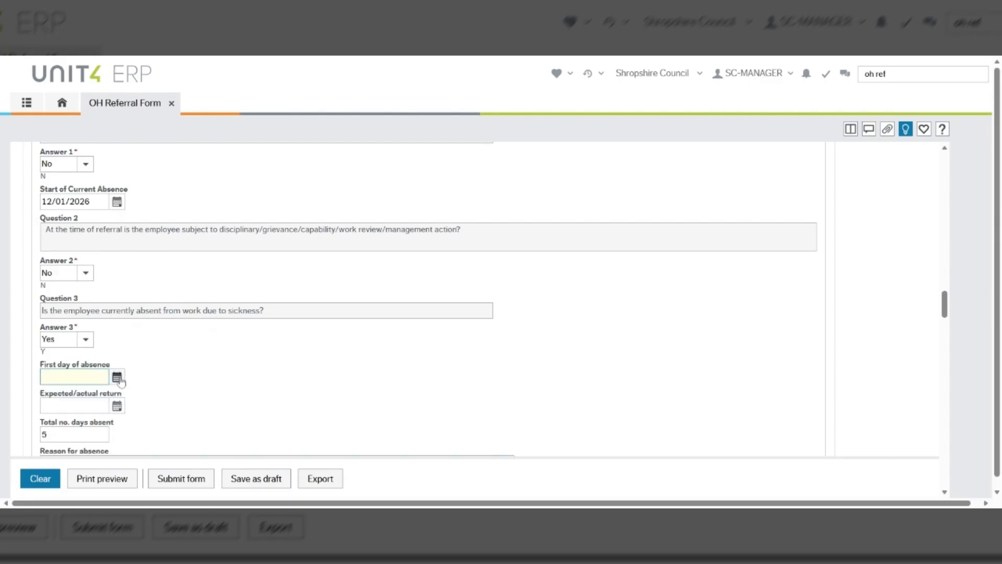
Set the first day of absence to 12/01/2026 and expected return to 23/02/2026
click(117, 378)
click(48, 252)
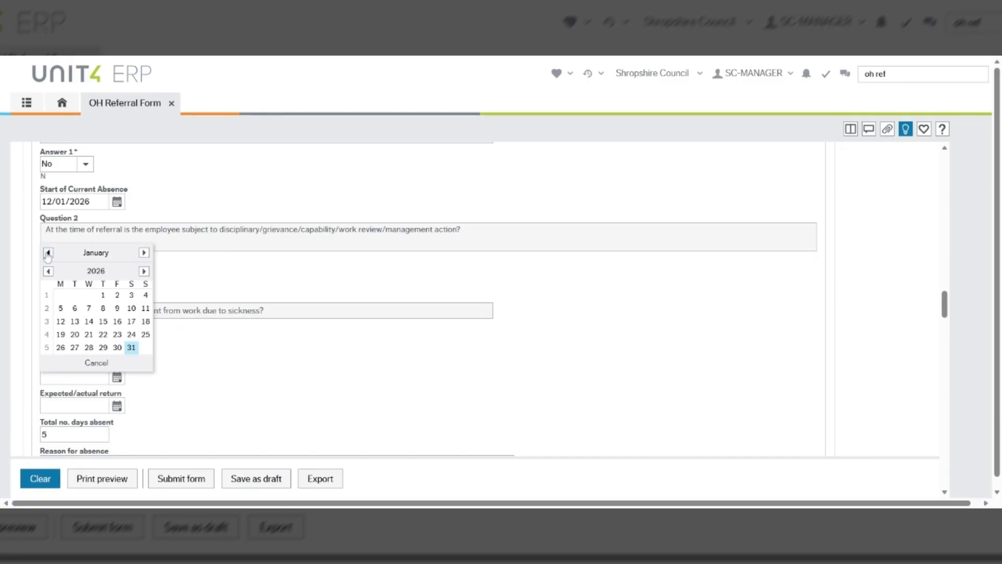
click(61, 321)
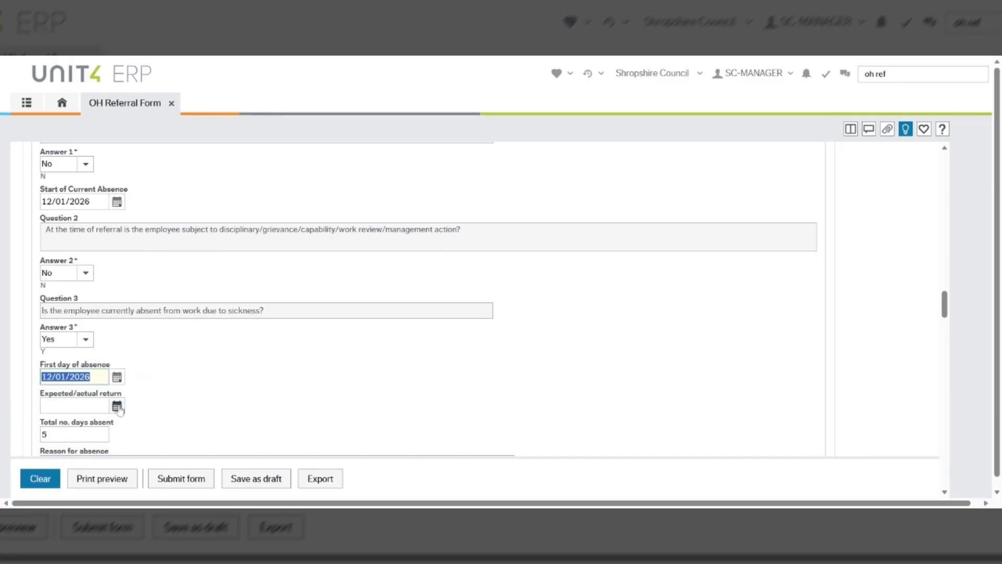
click(117, 407)
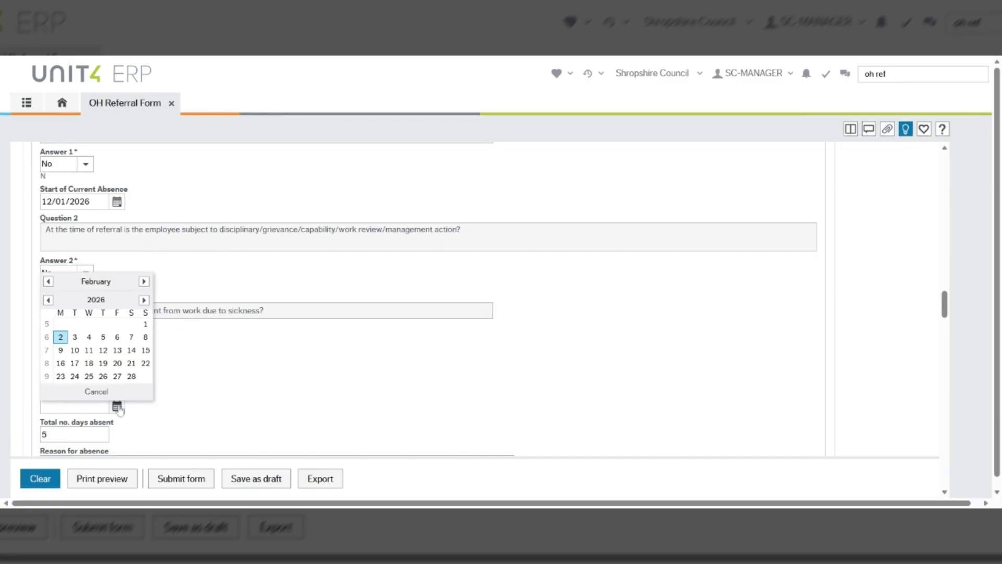
click(60, 375)
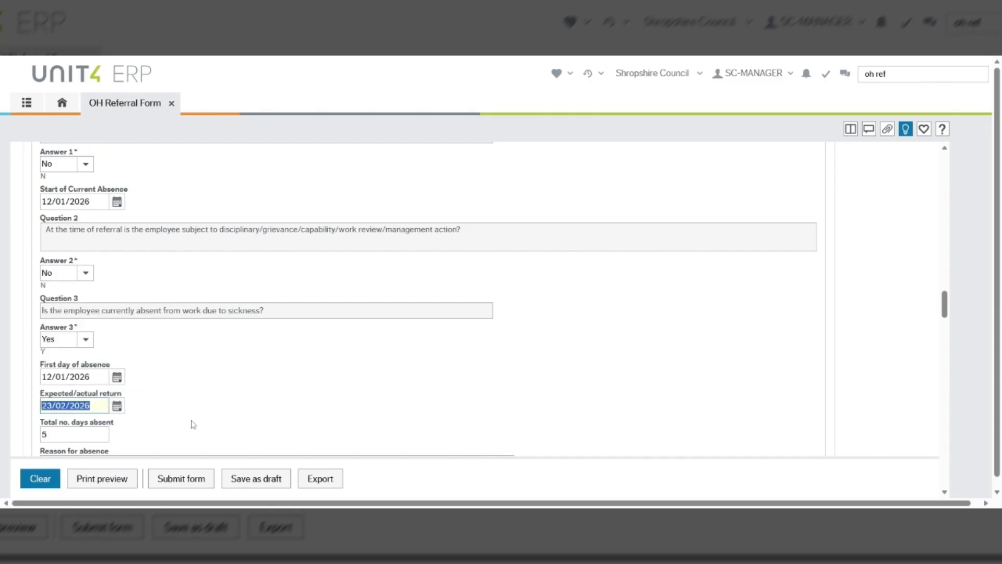
scroll(193, 424, down, 2)
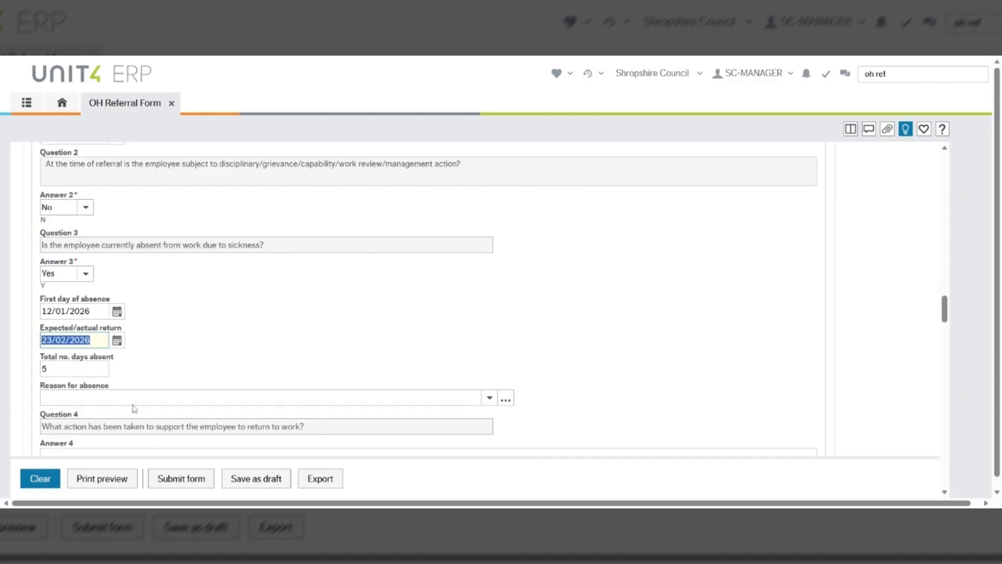
key(Tab)
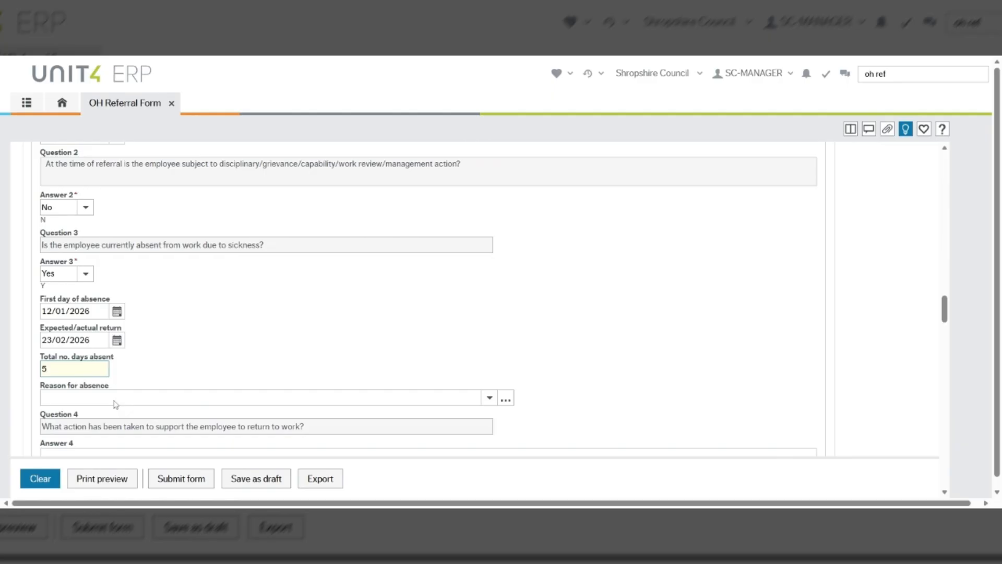
Choose Eye problems as the absence reason
click(116, 404)
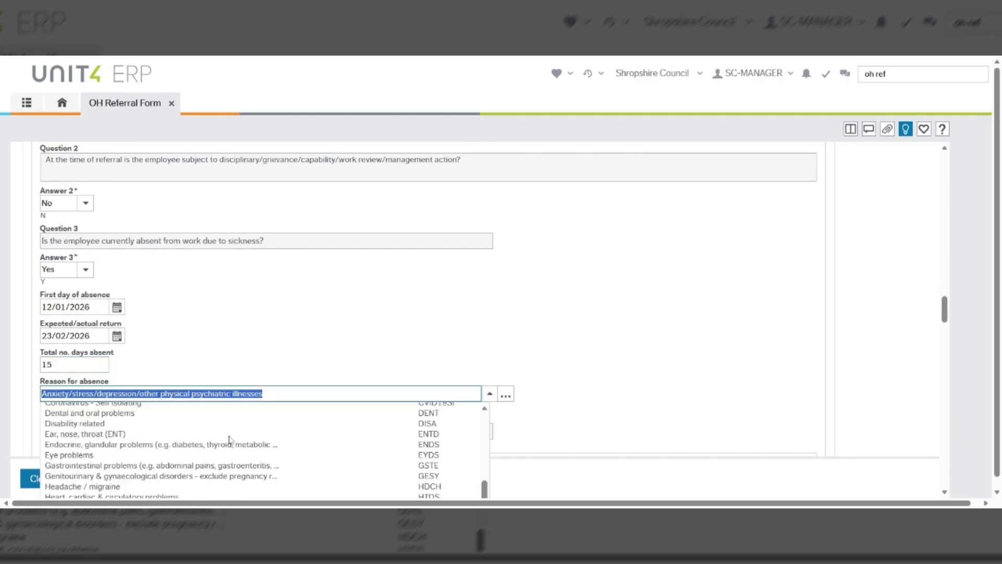
click(230, 455)
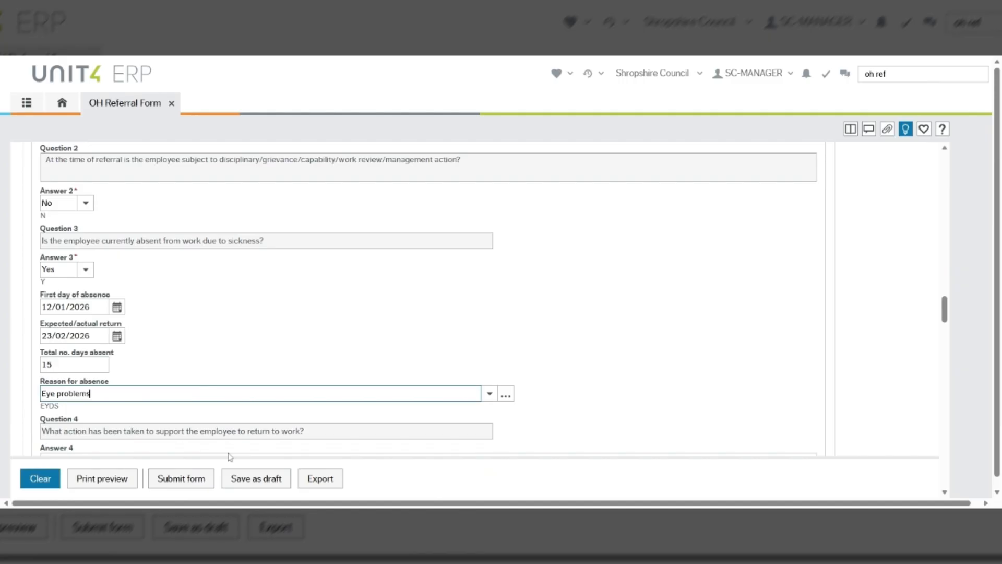
scroll(230, 449, down, 1)
scroll(141, 382, down, 5)
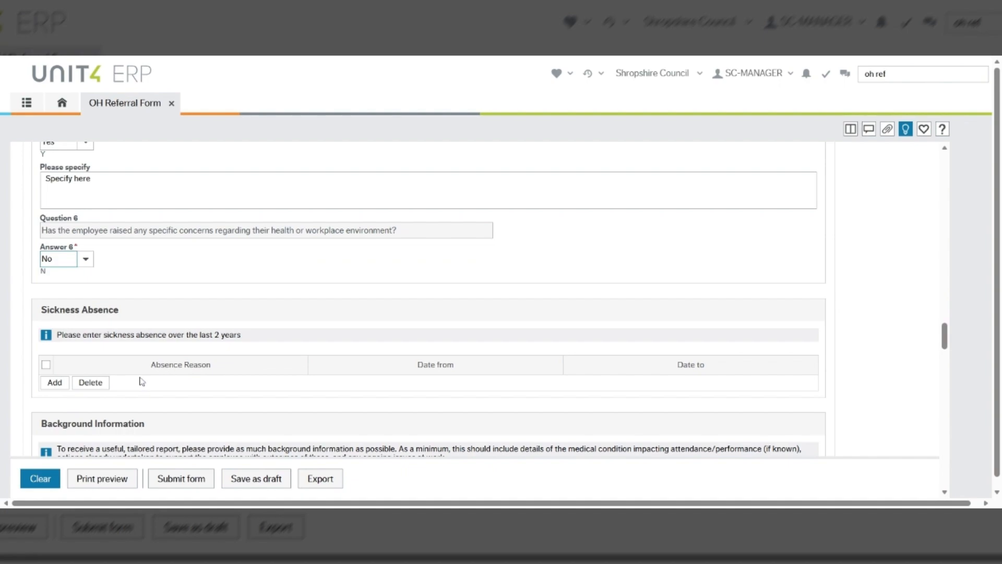
Add a Sickness Absence row for Back Problems from 03/02/2025 to 07/02/2025
scroll(142, 382, down, 1)
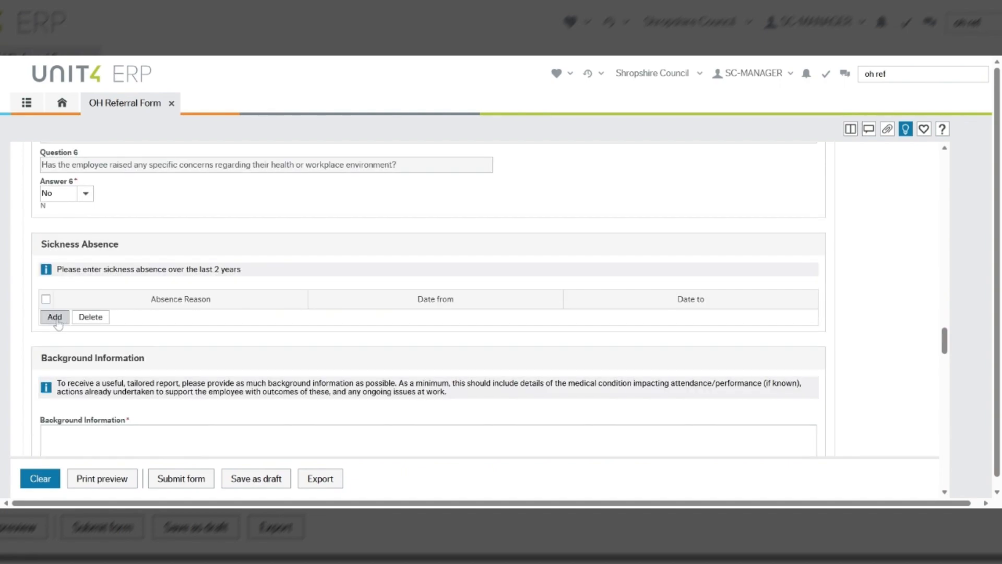
click(55, 317)
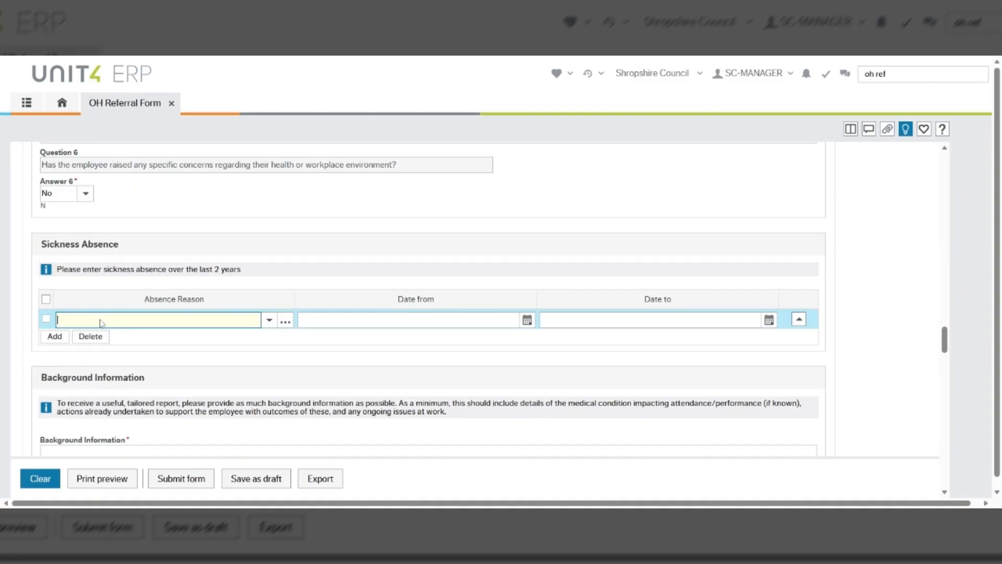
click(269, 321)
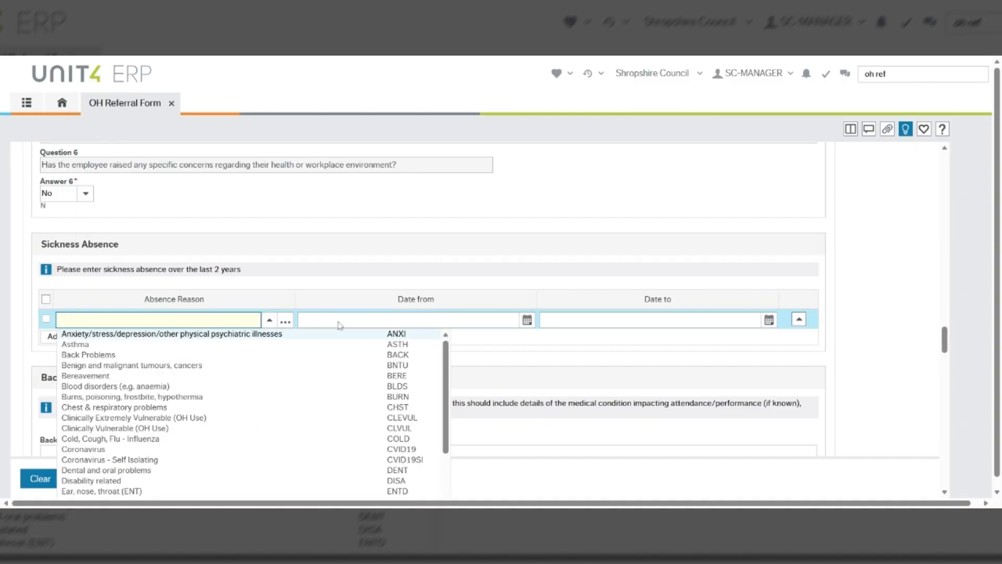
click(525, 325)
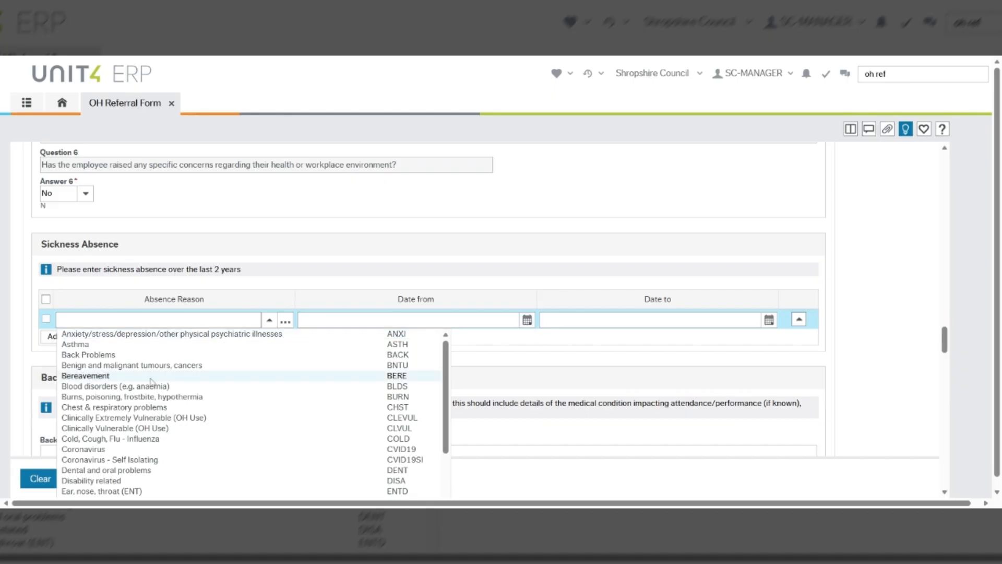
click(151, 355)
click(527, 321)
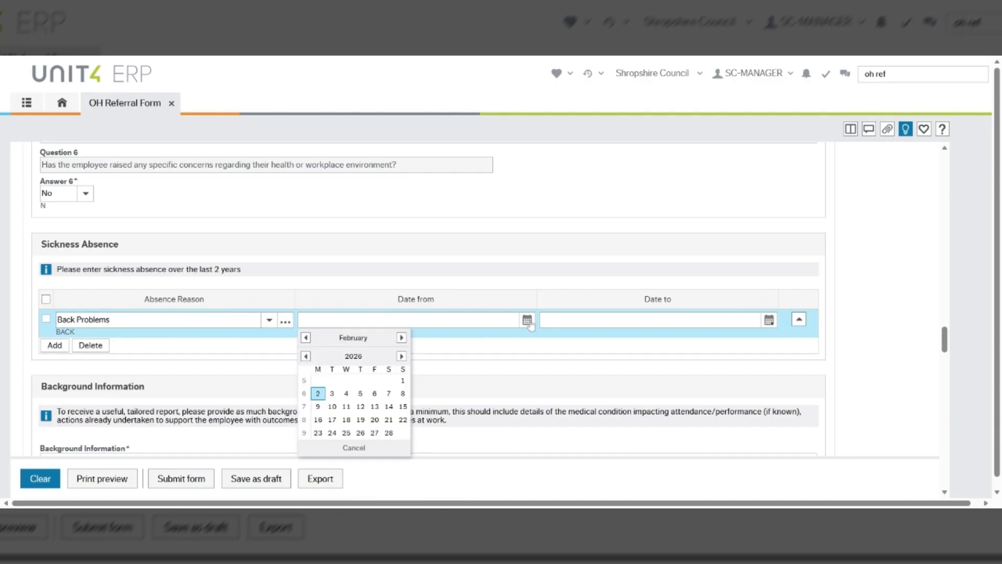
click(528, 321)
click(527, 321)
click(306, 356)
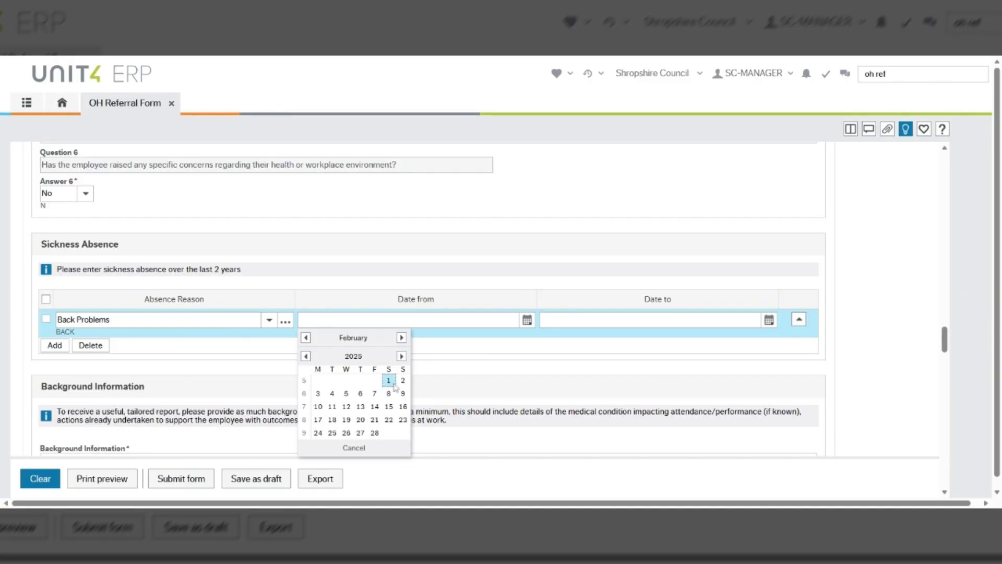
click(317, 395)
click(769, 320)
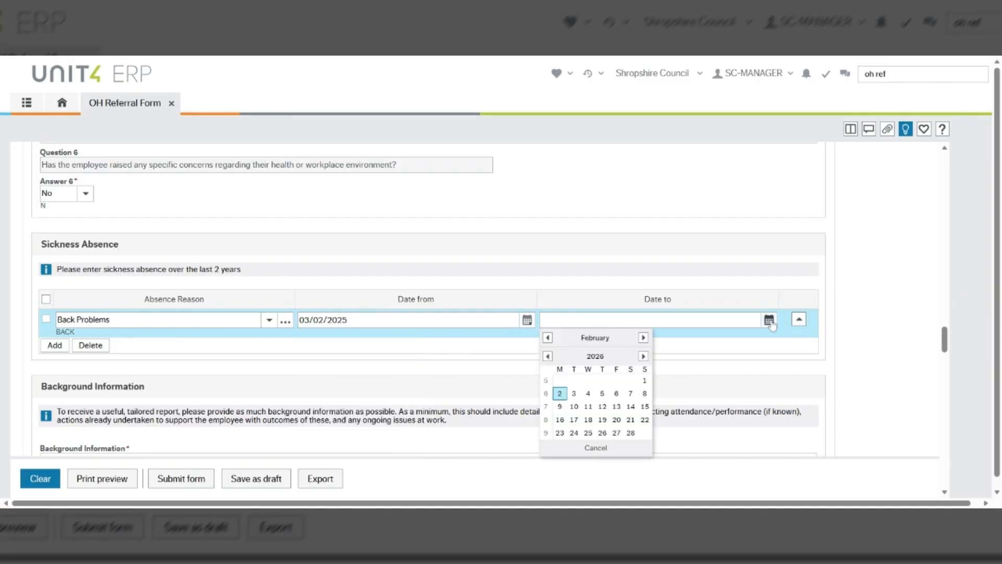
click(547, 356)
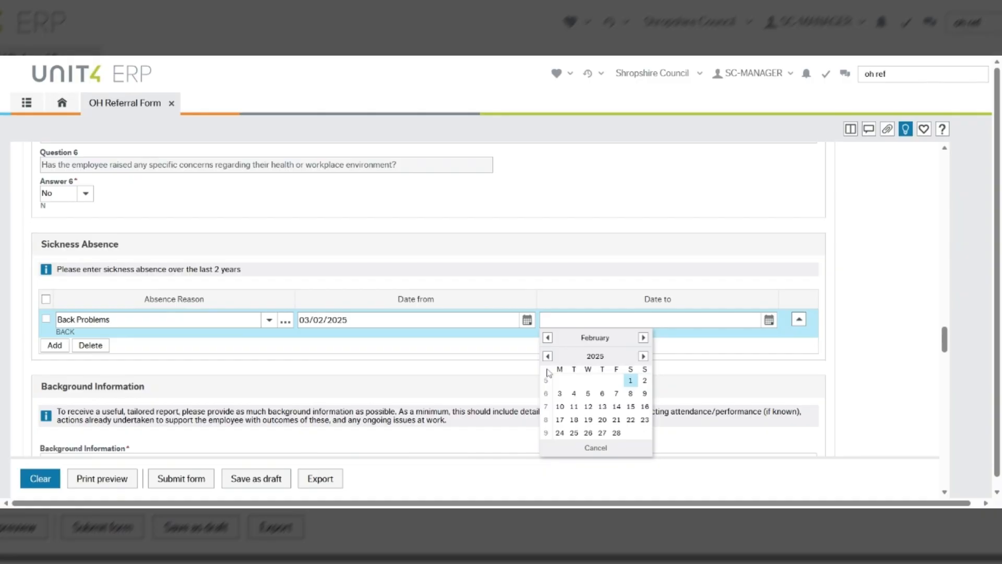
click(618, 394)
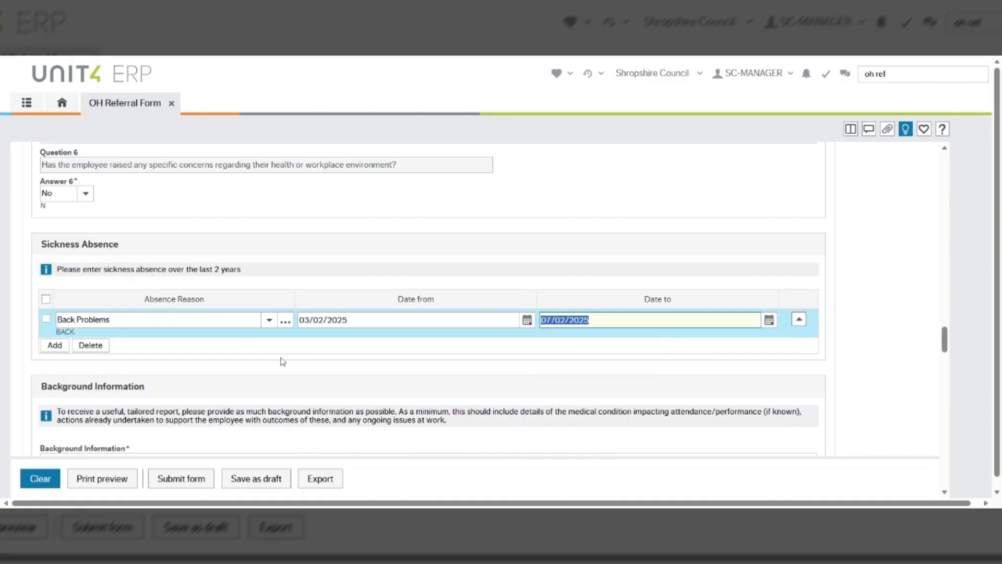
Delete the Back Problems row, leaving the Sickness Absence table empty
click(46, 321)
click(94, 347)
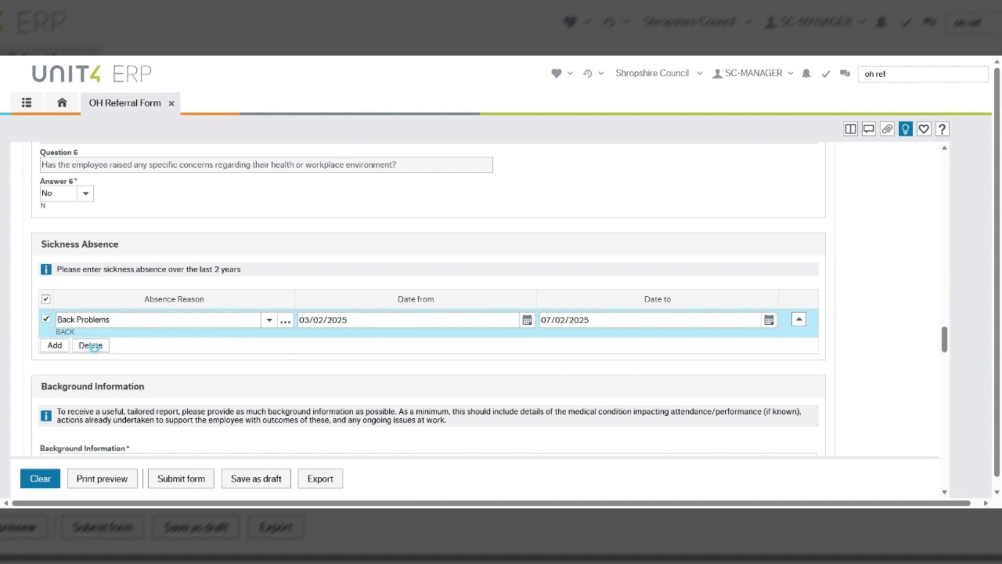
scroll(255, 368, down, 3)
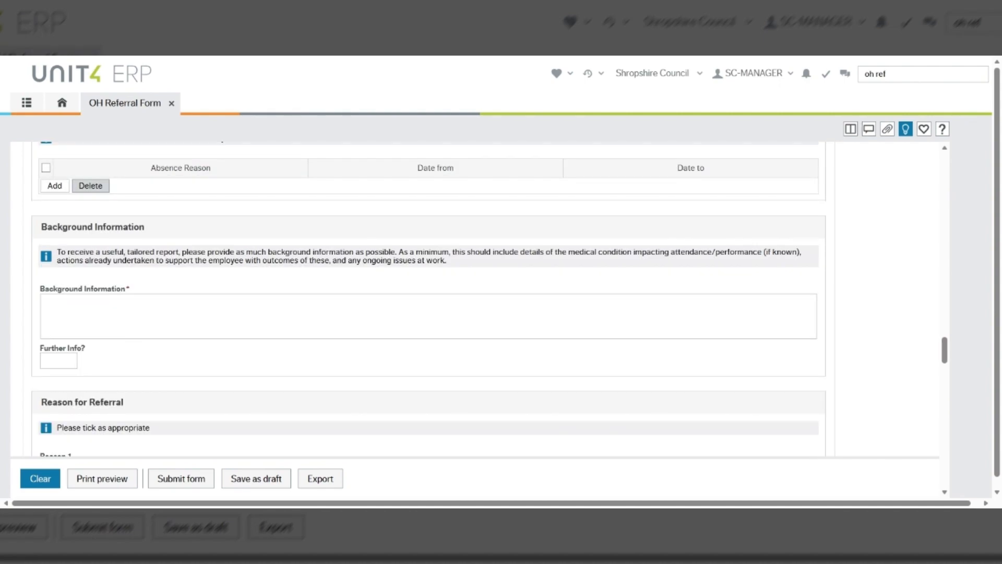
Enter 'Add here' as background information, set Further Info? to Yes, and add 'Continue here'
click(229, 317)
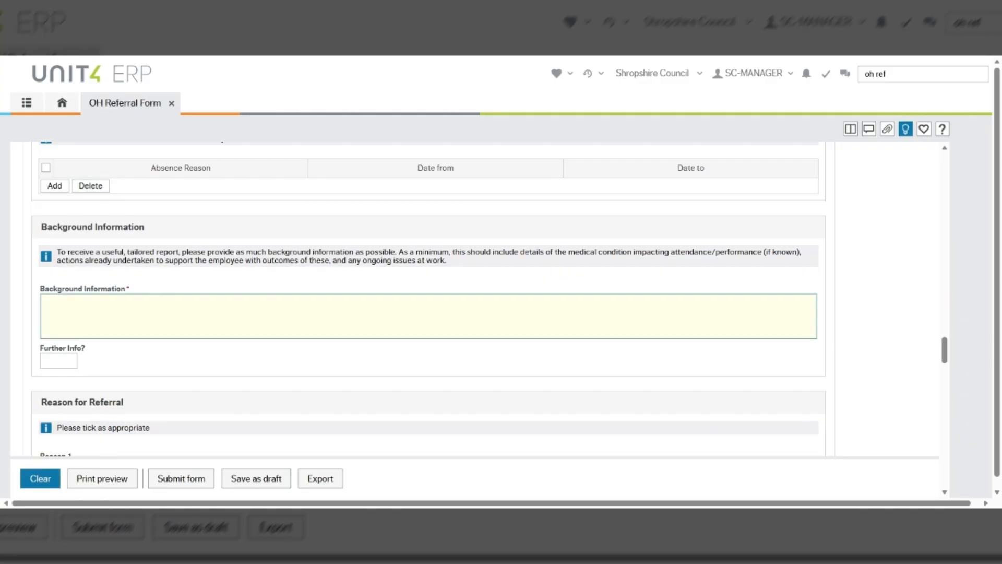
text(Add here)
click(69, 360)
text(No)
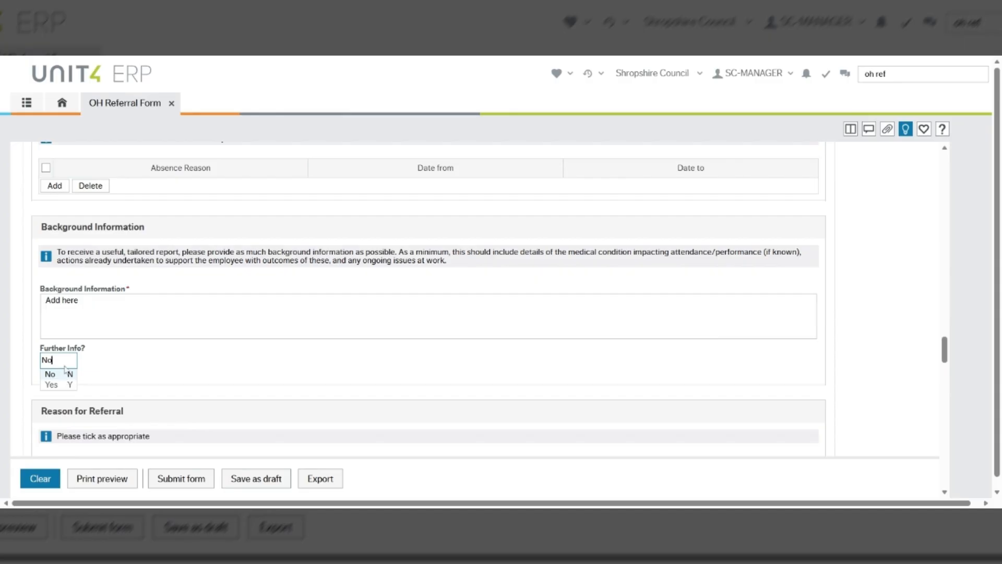
key(BackSpace)
key(BackSpace)
text(yes)
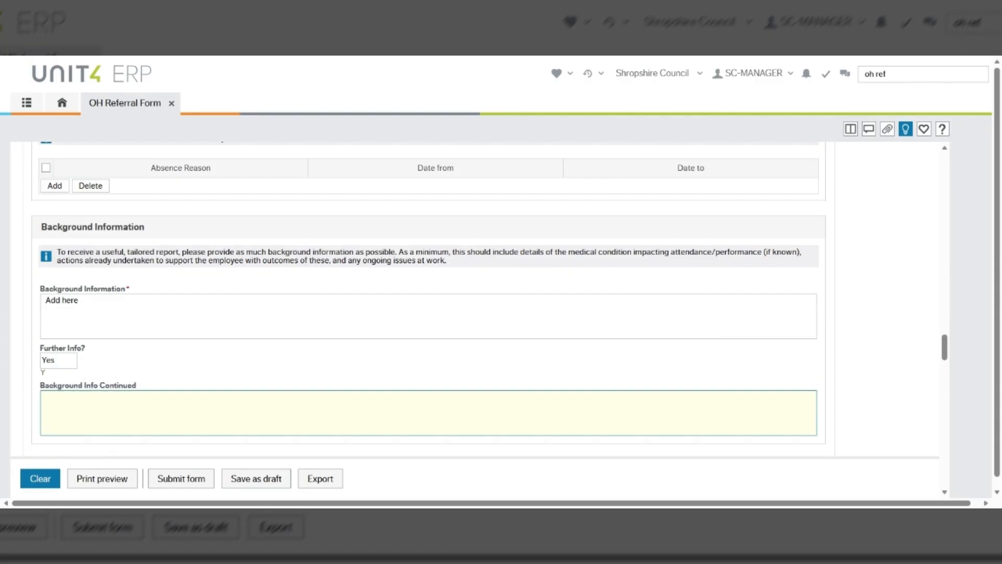
text(Continue here)
Tick Long term sickness absence and Advice on Mental Health concerns as referral reasons
scroll(394, 357, down, 1)
scroll(394, 357, down, 3)
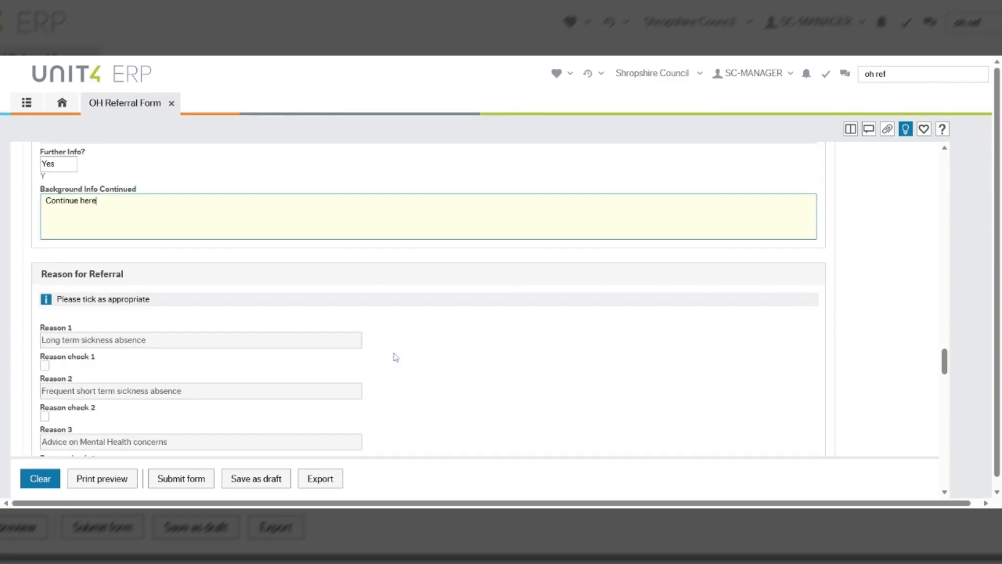
scroll(395, 357, down, 1)
scroll(400, 355, down, 1)
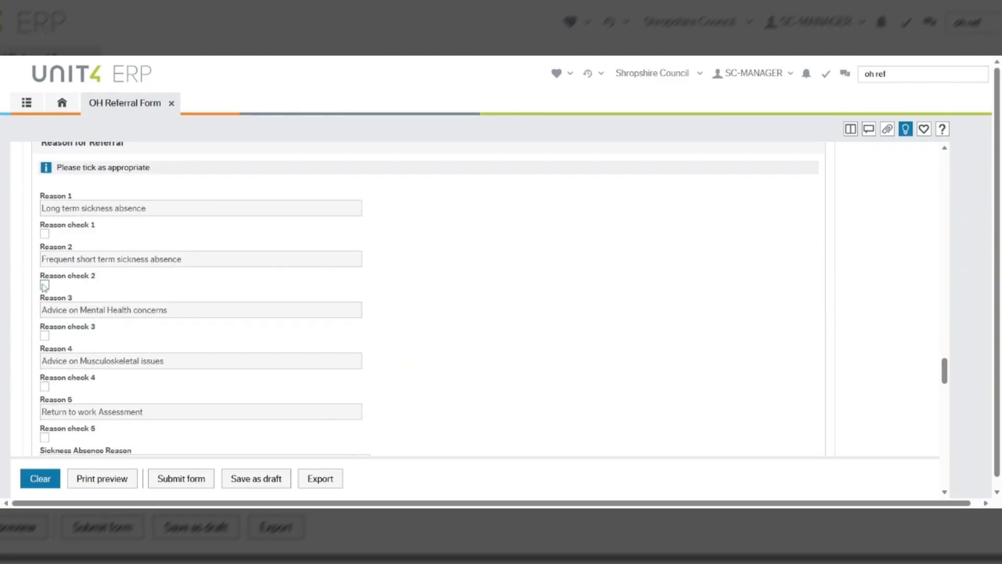
click(45, 234)
click(45, 336)
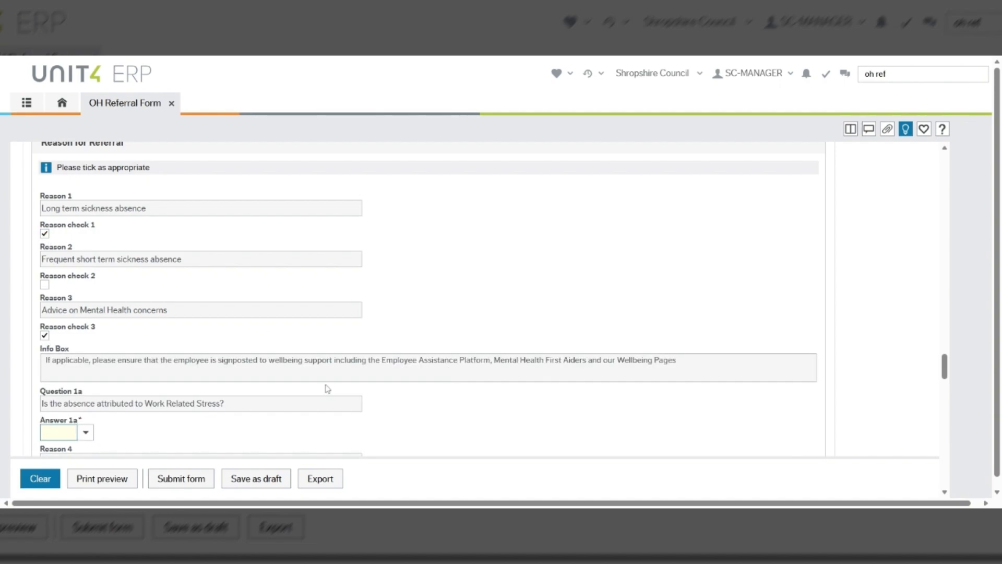
Scroll down through the remaining referral form sections
scroll(293, 372, down, 3)
scroll(293, 372, down, 2)
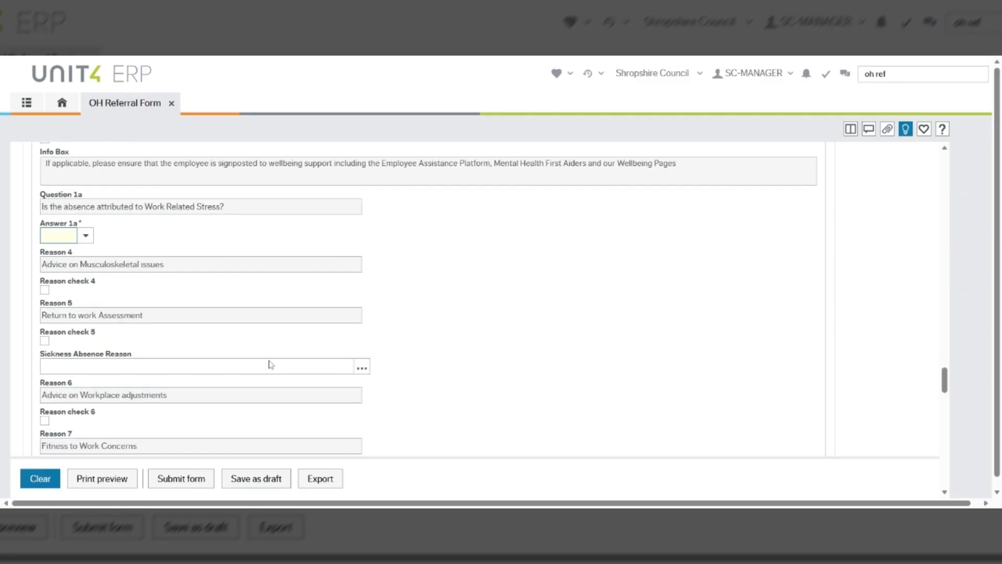
scroll(271, 364, down, 2)
scroll(253, 349, down, 2)
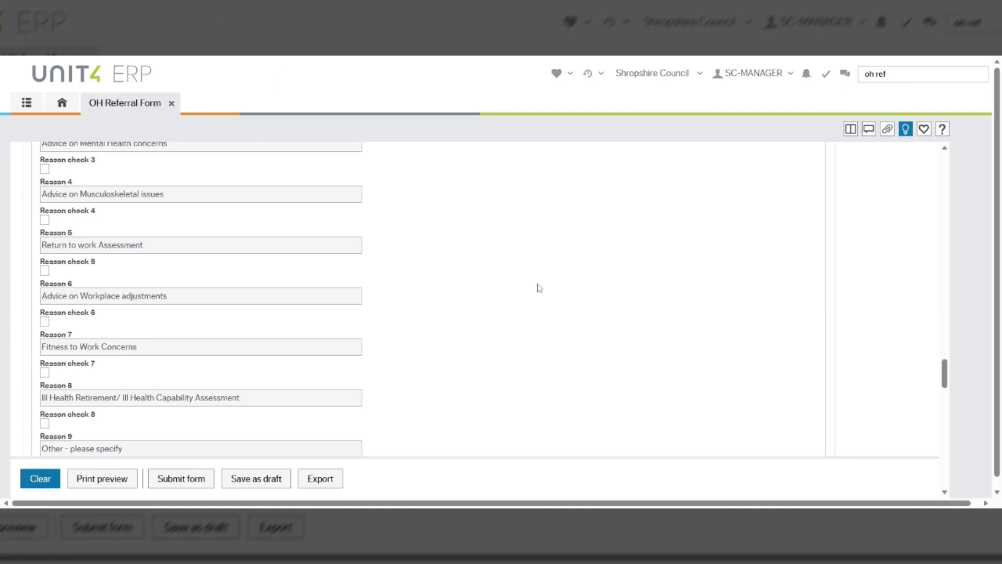
scroll(252, 347, down, 1)
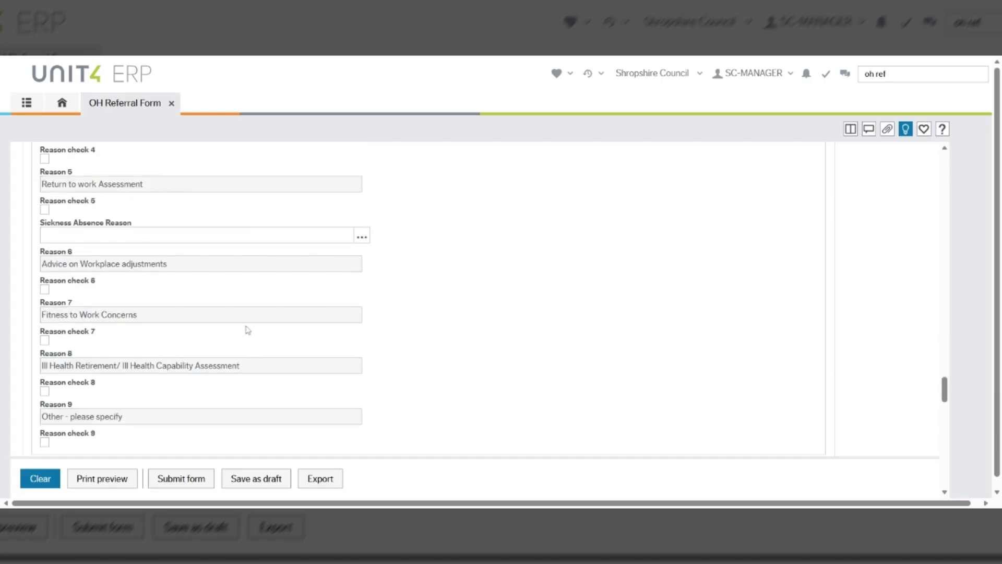
scroll(247, 328, down, 2)
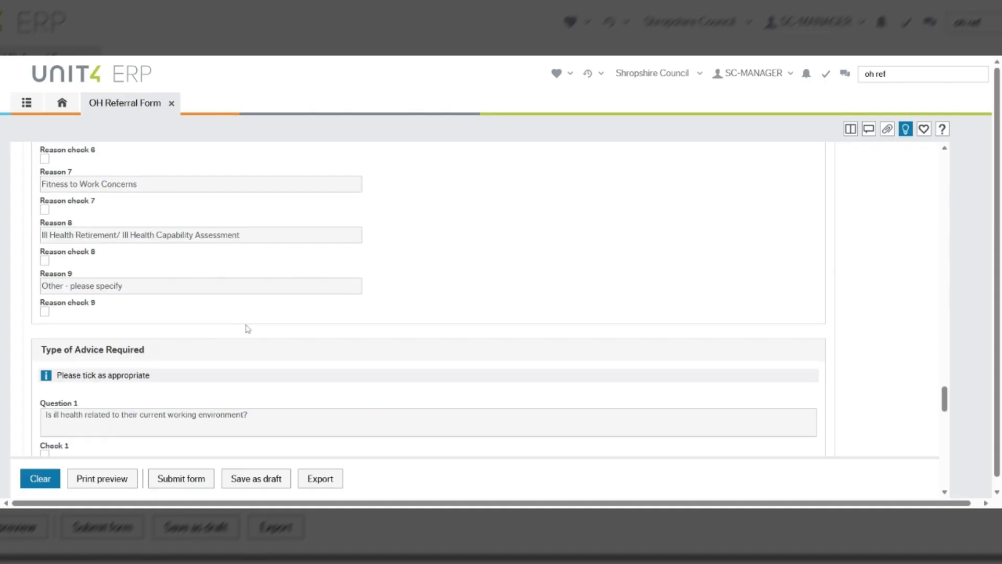
scroll(247, 329, down, 3)
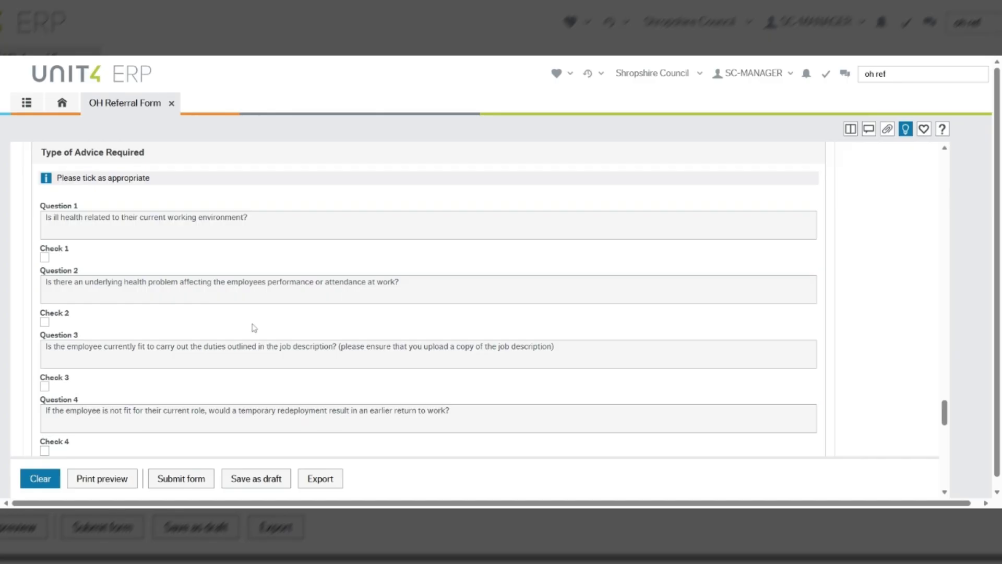
scroll(251, 328, down, 7)
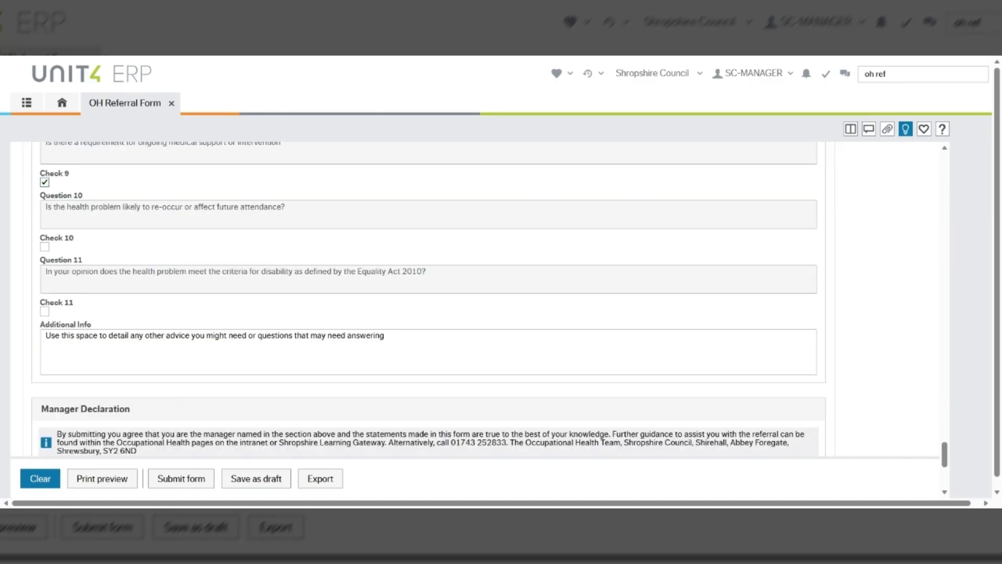
scroll(291, 329, down, 4)
scroll(292, 329, up, 3)
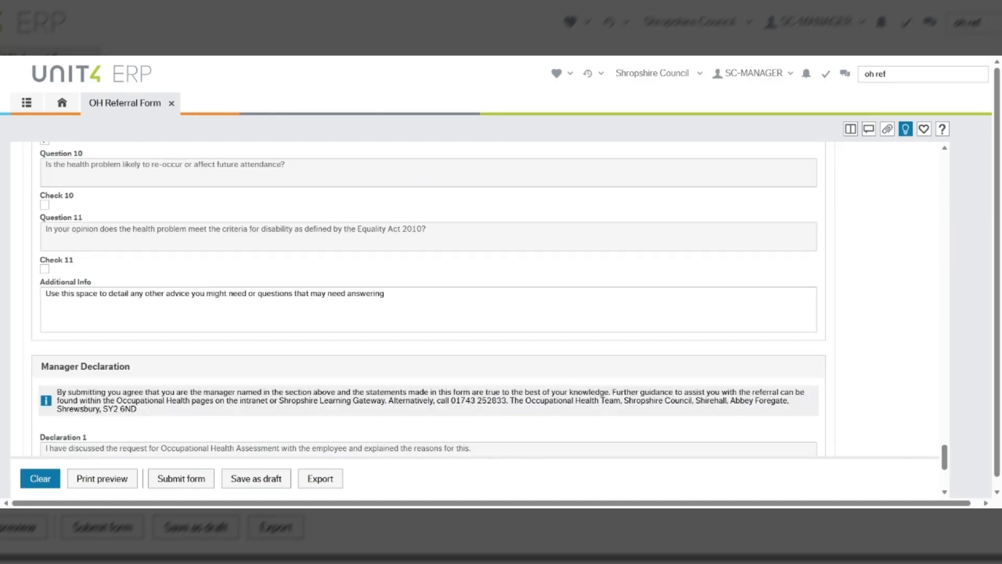
scroll(325, 416, down, 3)
Answer Yes to all three Manager Declaration questions, confirming employee discussion and report sharing
click(65, 299)
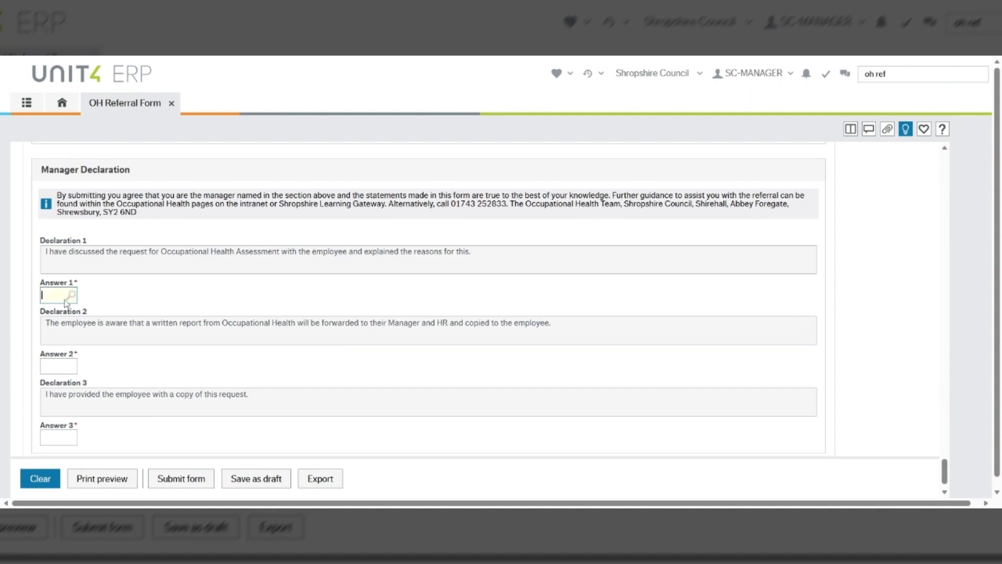
text(y)
key(Tab)
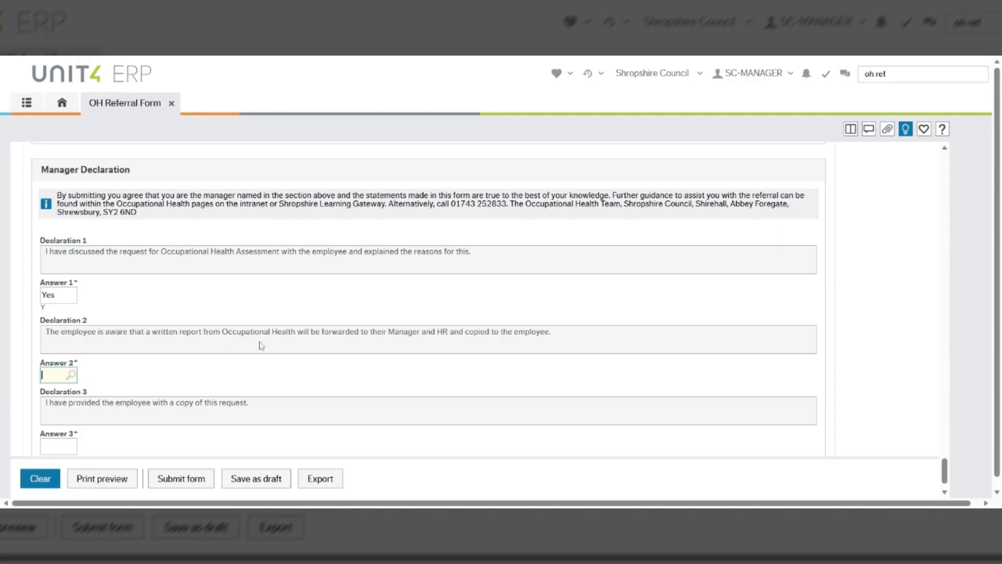
text(y)
key(Tab)
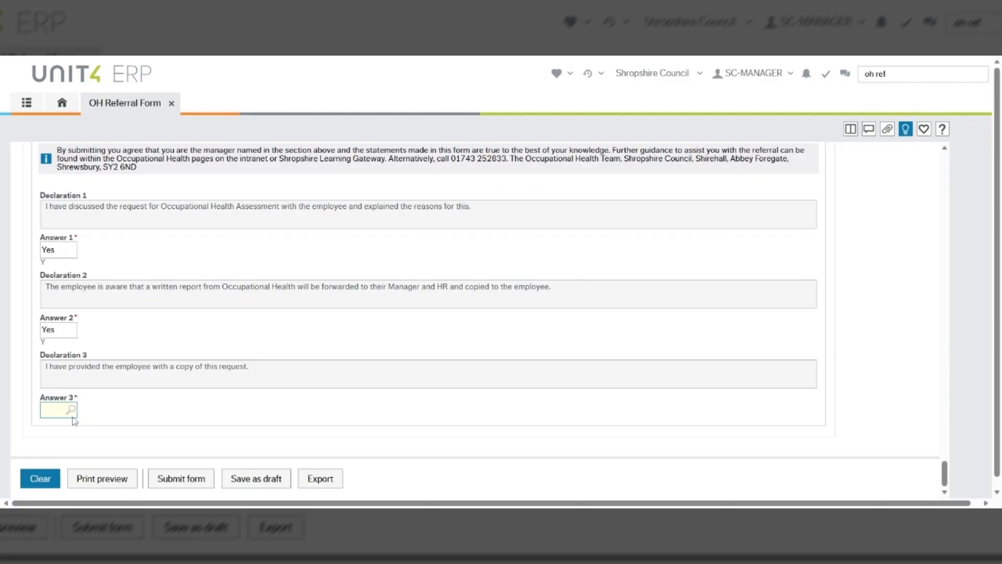
text(Yes)
click(75, 420)
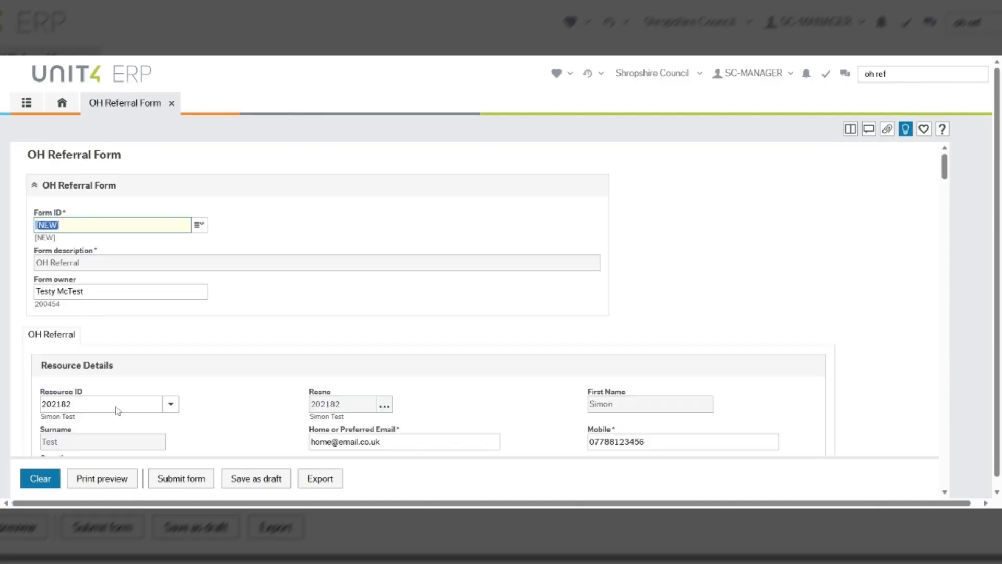
click(257, 479)
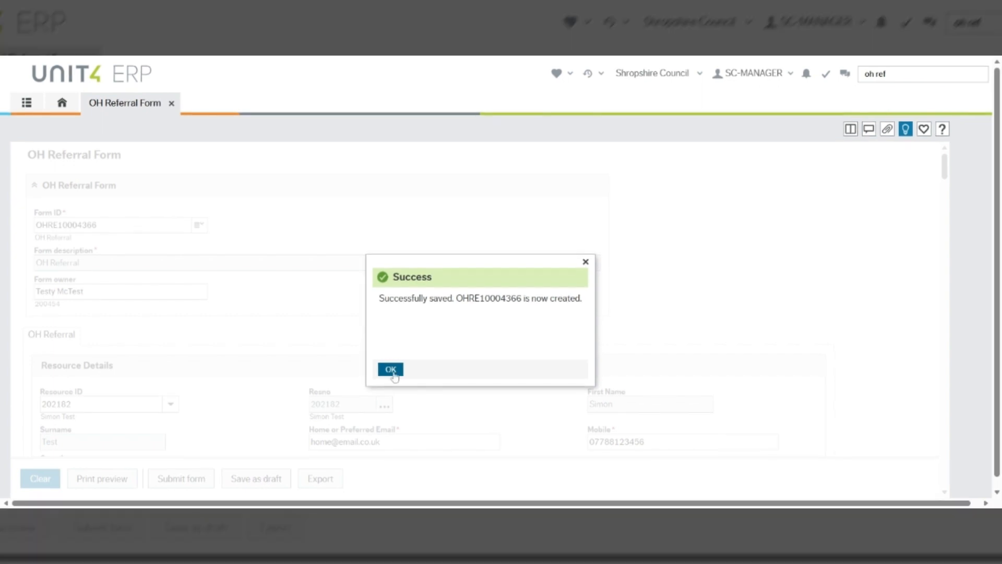
click(391, 371)
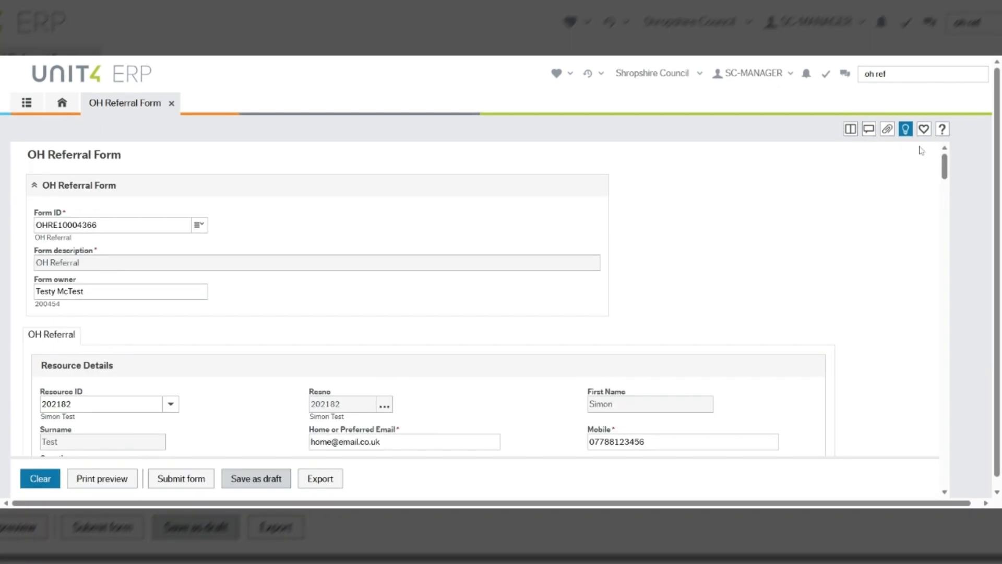
click(887, 130)
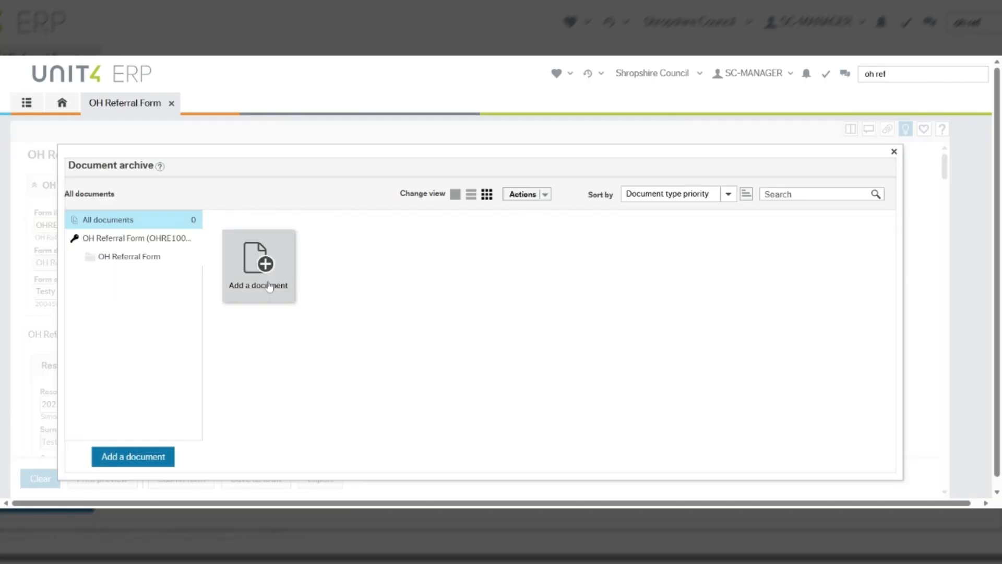